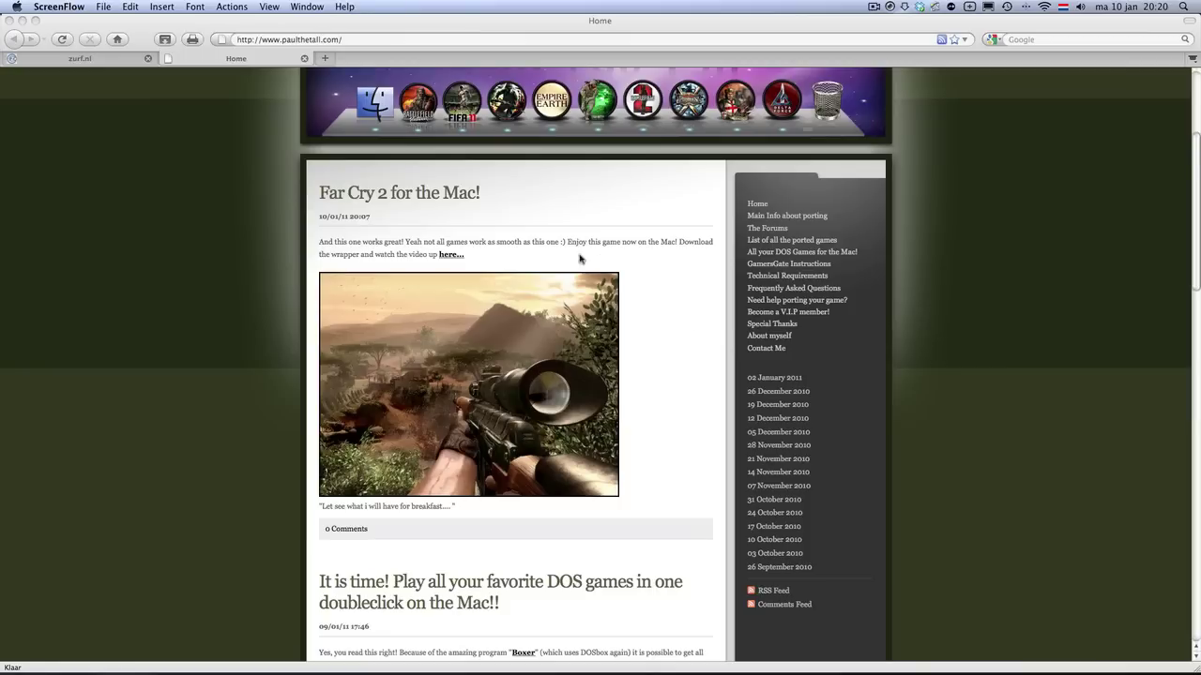
Open the list of all the ported games from the website's home page.
scroll(544, 279, down, 4)
scroll(546, 278, up, 2)
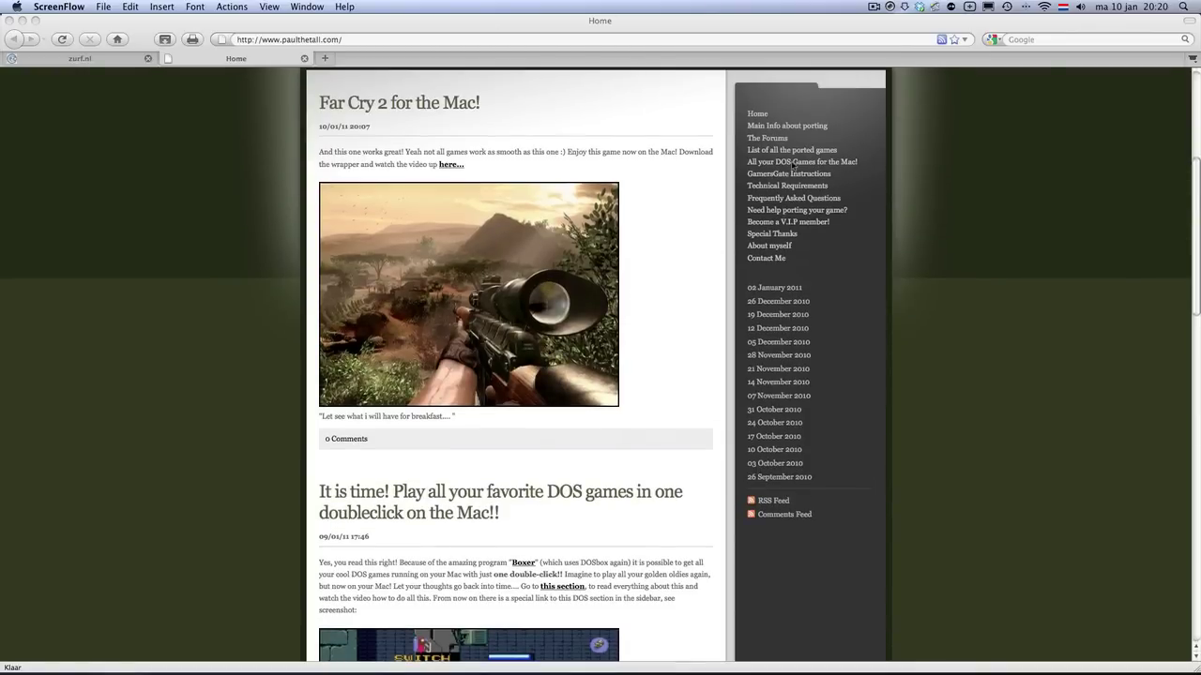
click(761, 114)
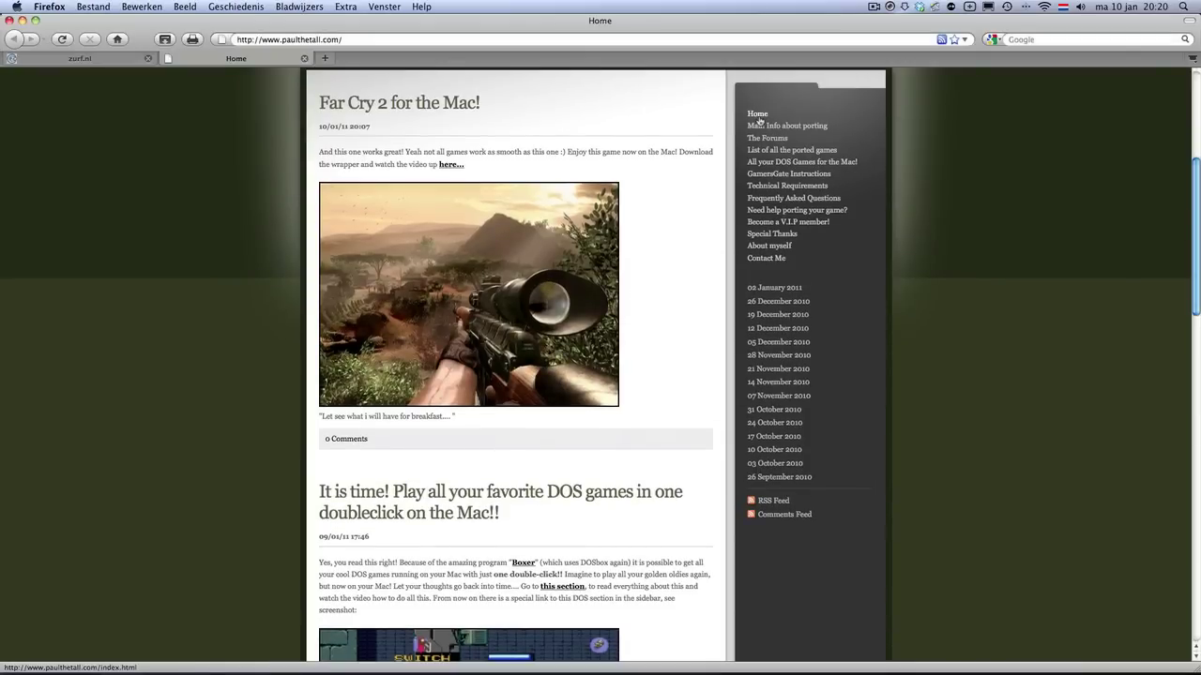
click(797, 151)
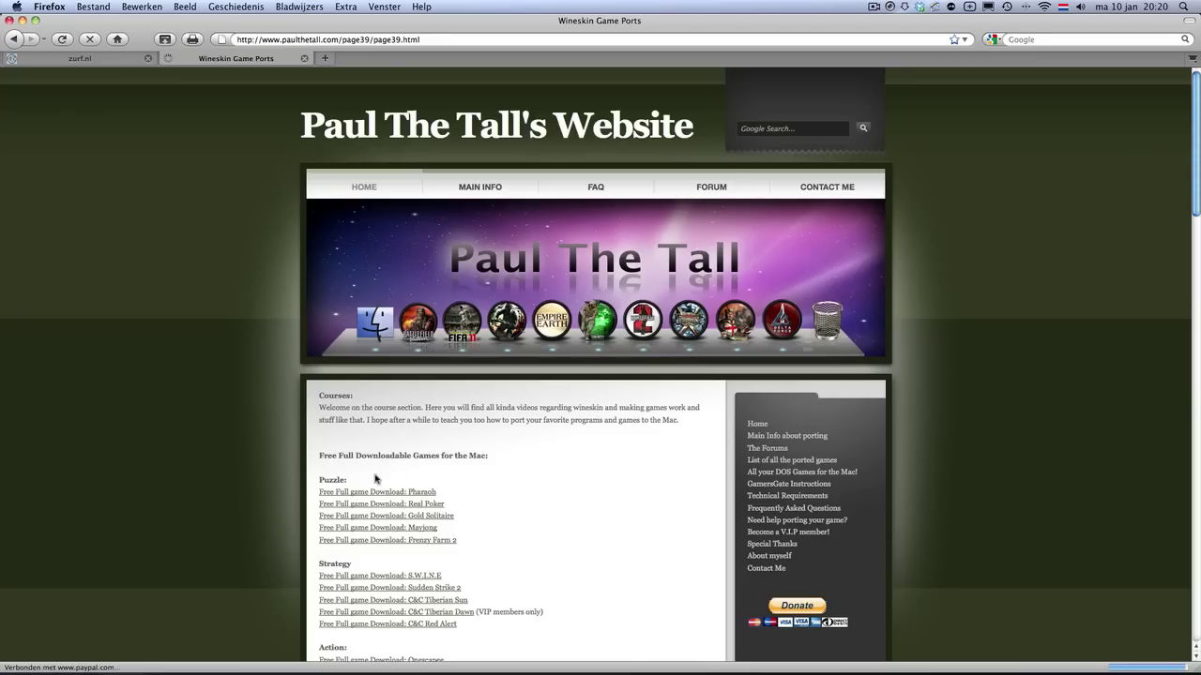
Look through the list of downloadable games and Wineskin installation guides by category, then return to its beginning.
scroll(375, 479, down, 5)
scroll(374, 478, down, 6)
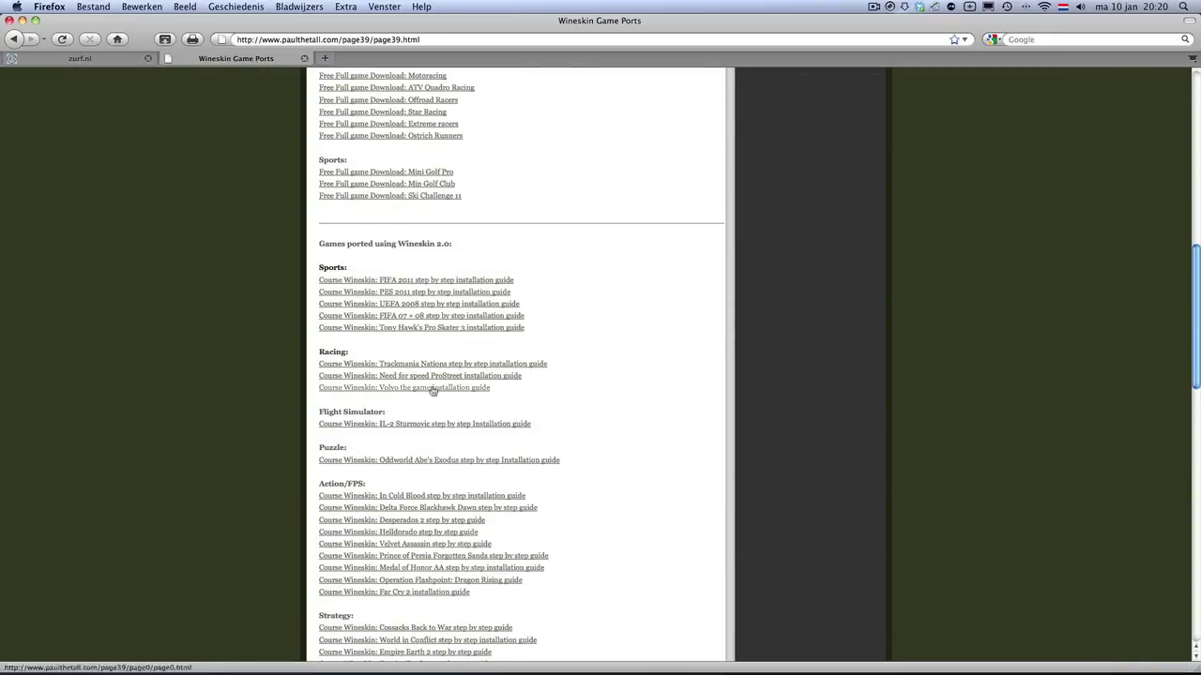
scroll(432, 404, down, 1)
scroll(432, 404, down, 4)
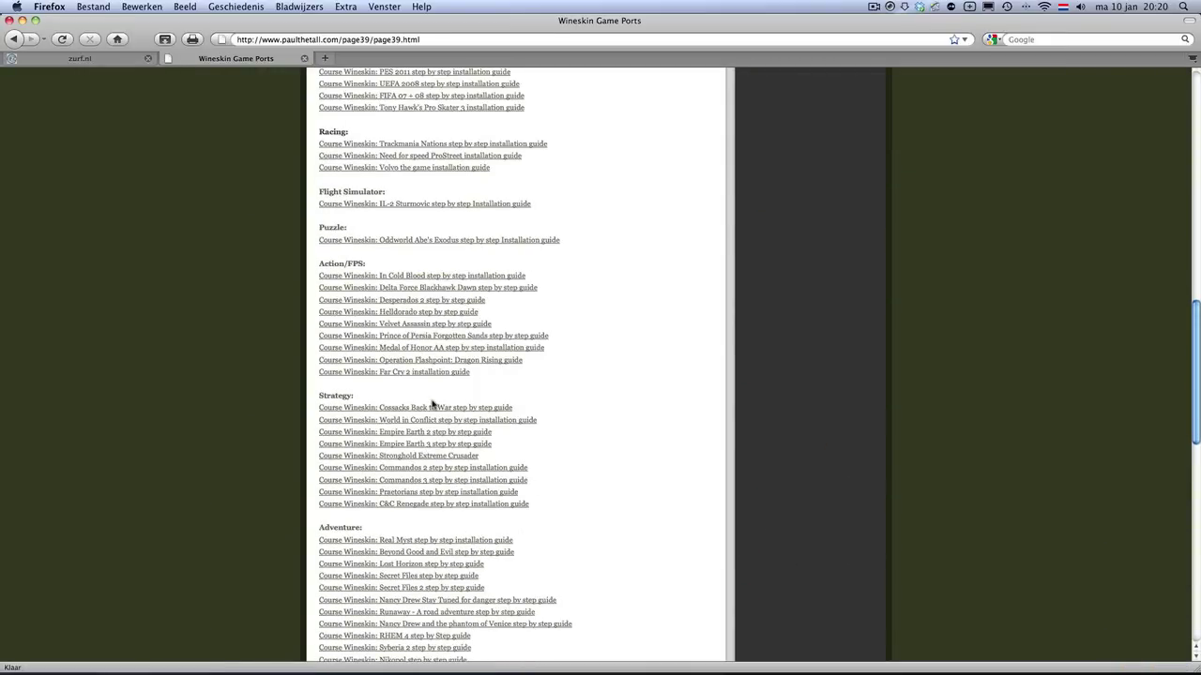
scroll(432, 403, down, 2)
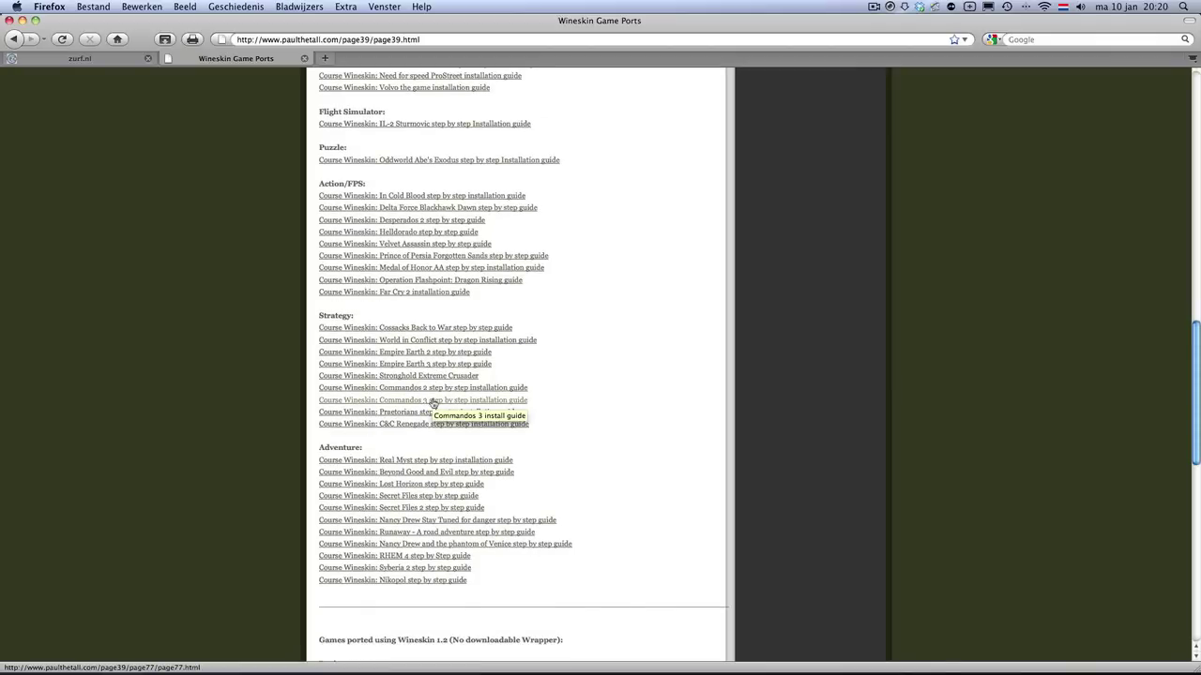
scroll(433, 403, down, 7)
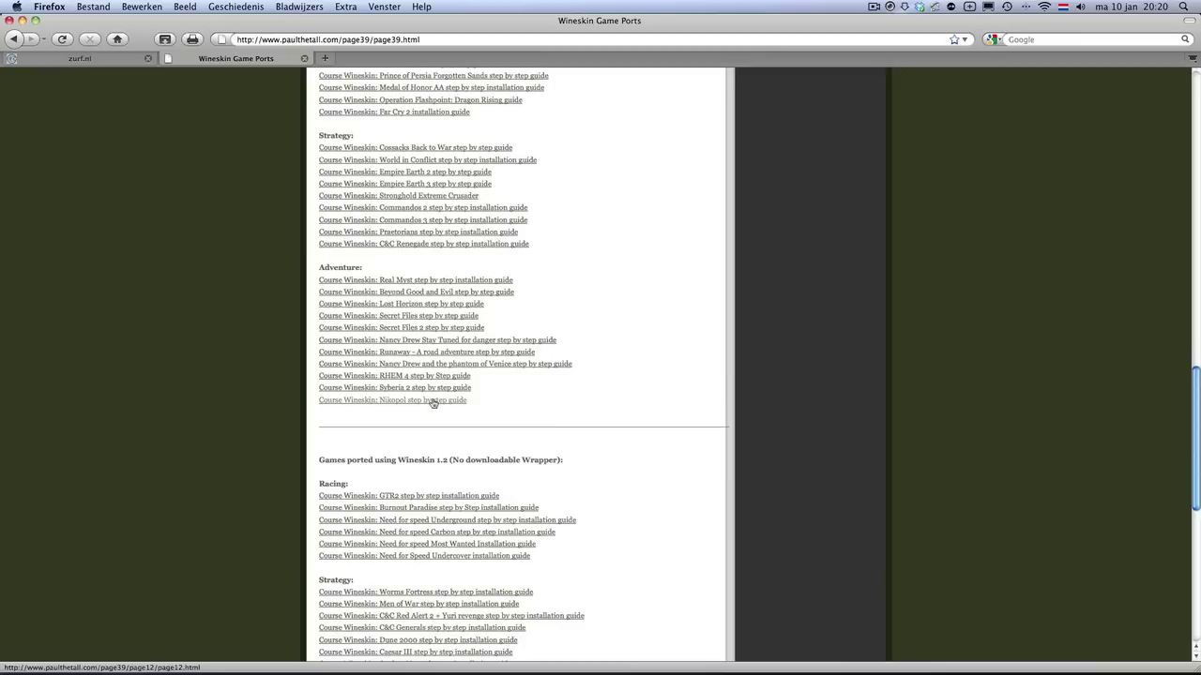
scroll(432, 403, down, 10)
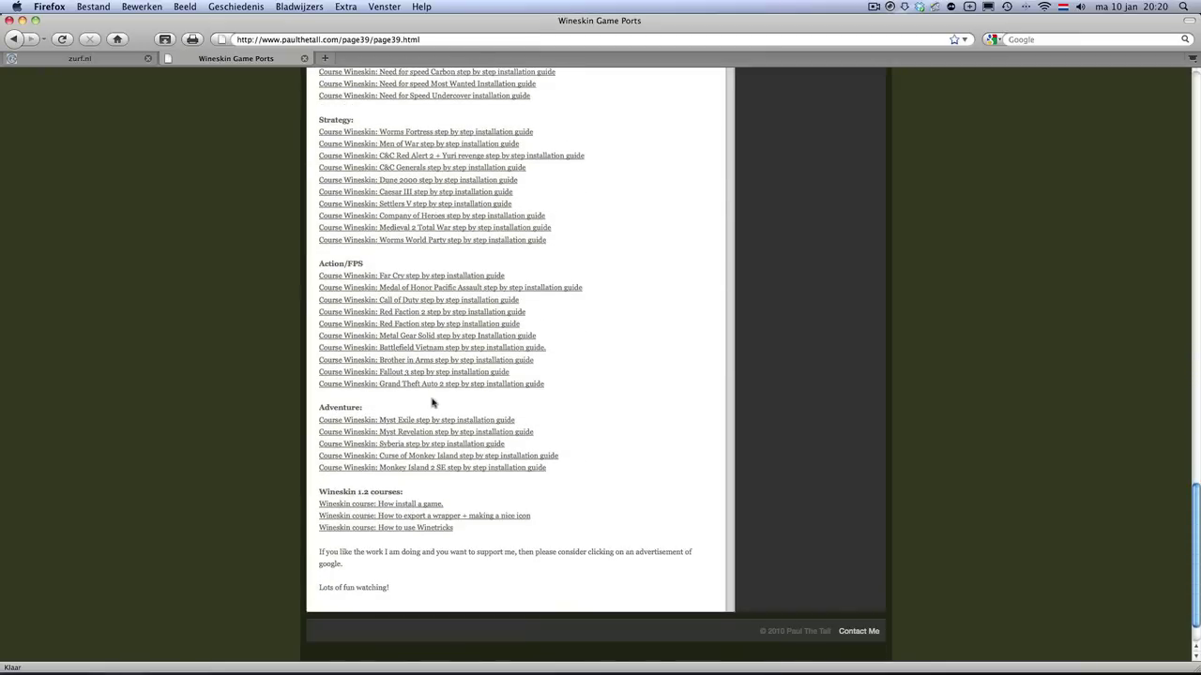
scroll(432, 403, up, 20)
scroll(433, 403, up, 20)
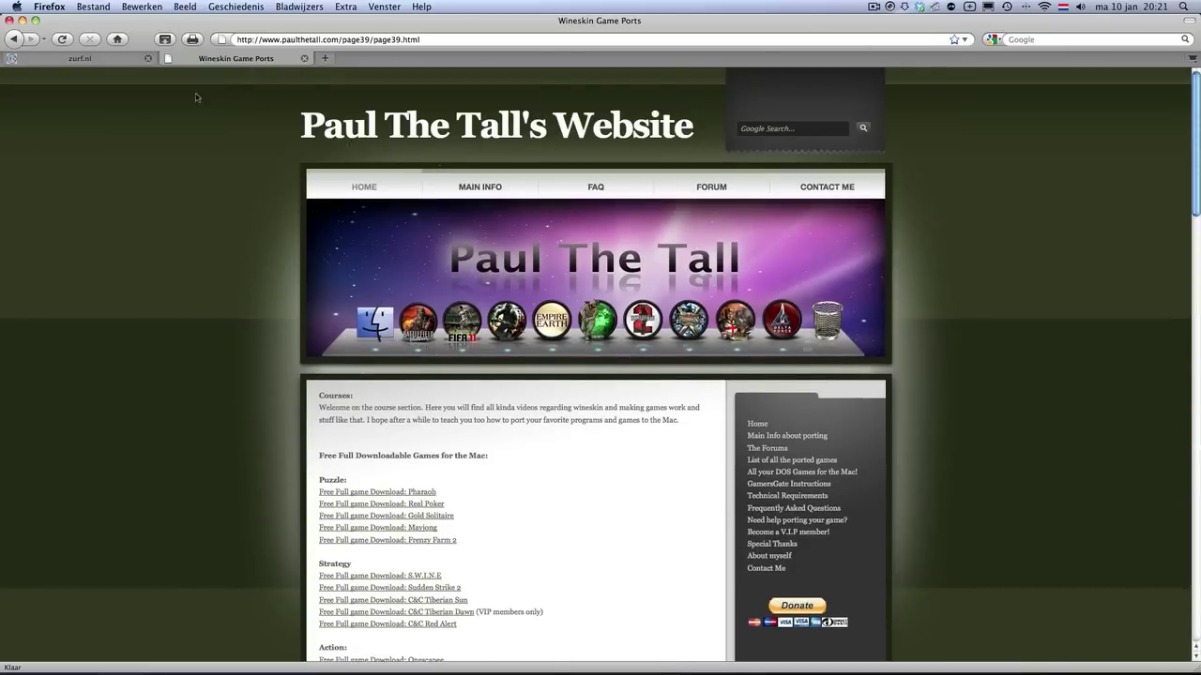
Go back to the website's home page and open the Far Cry 2 install guide containing the wrapper download link.
click(22, 22)
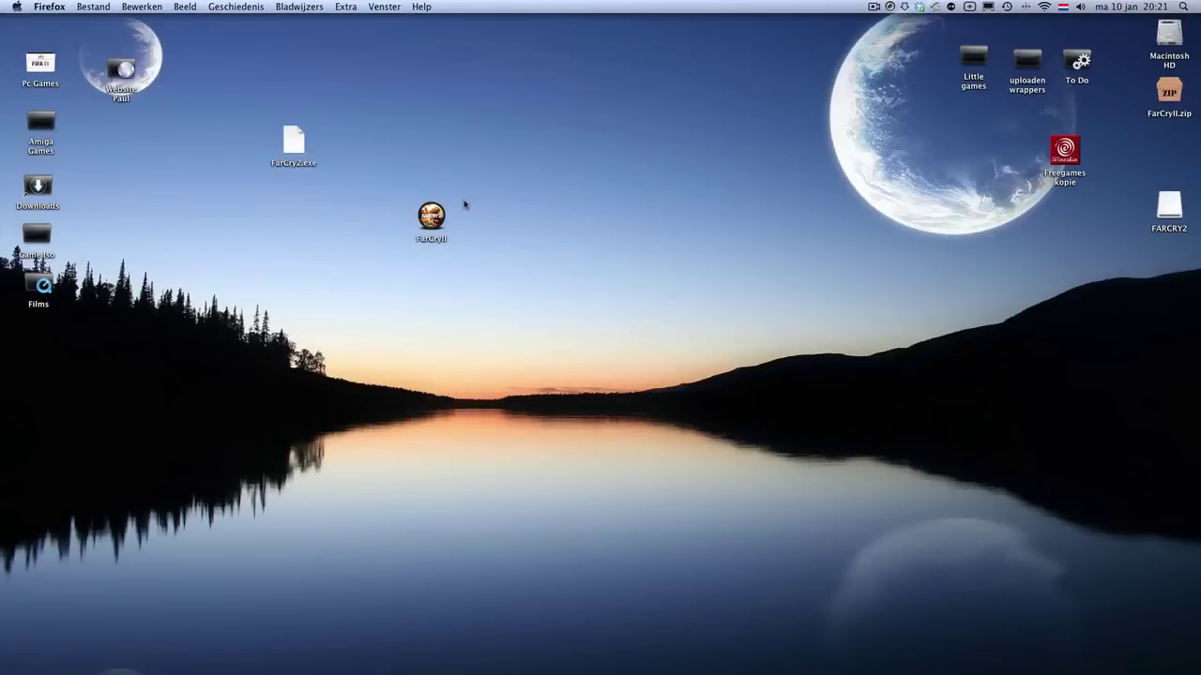
click(129, 643)
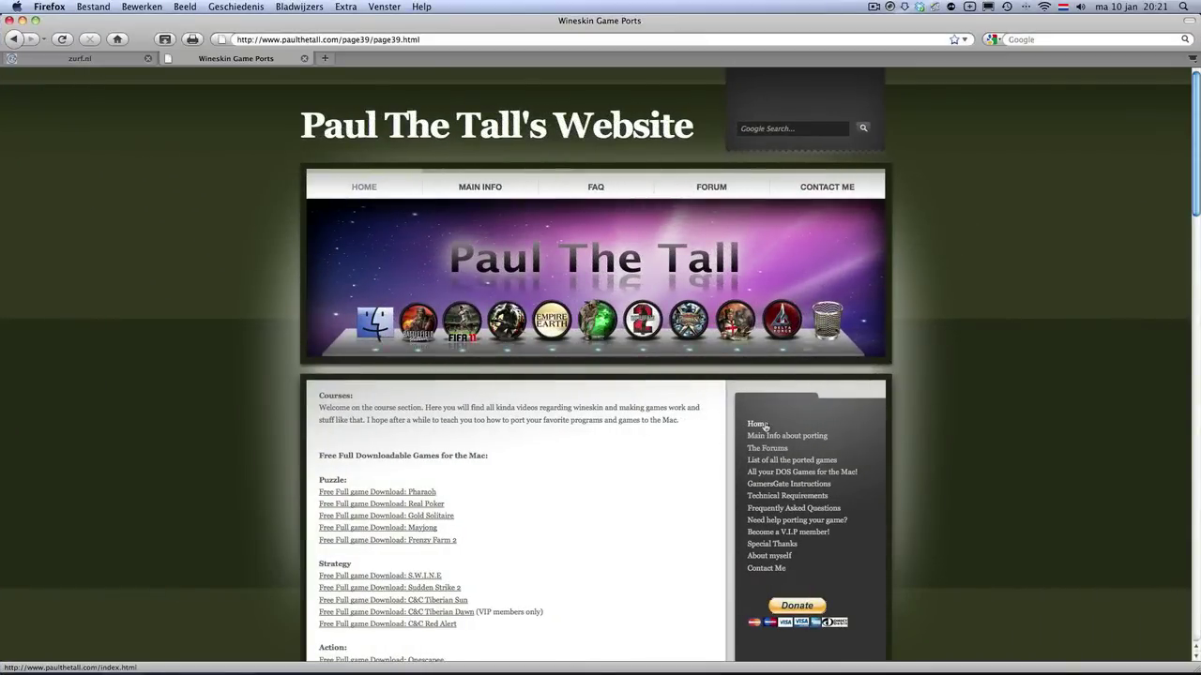
click(765, 427)
scroll(553, 441, down, 3)
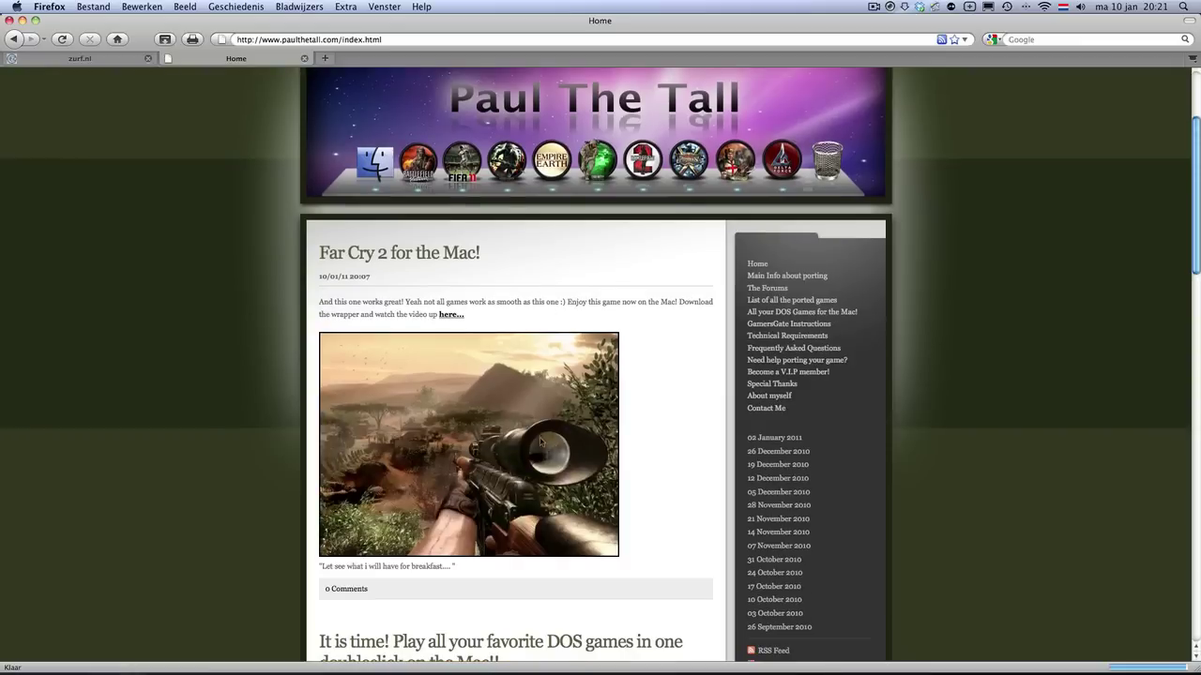
click(450, 316)
scroll(469, 422, down, 2)
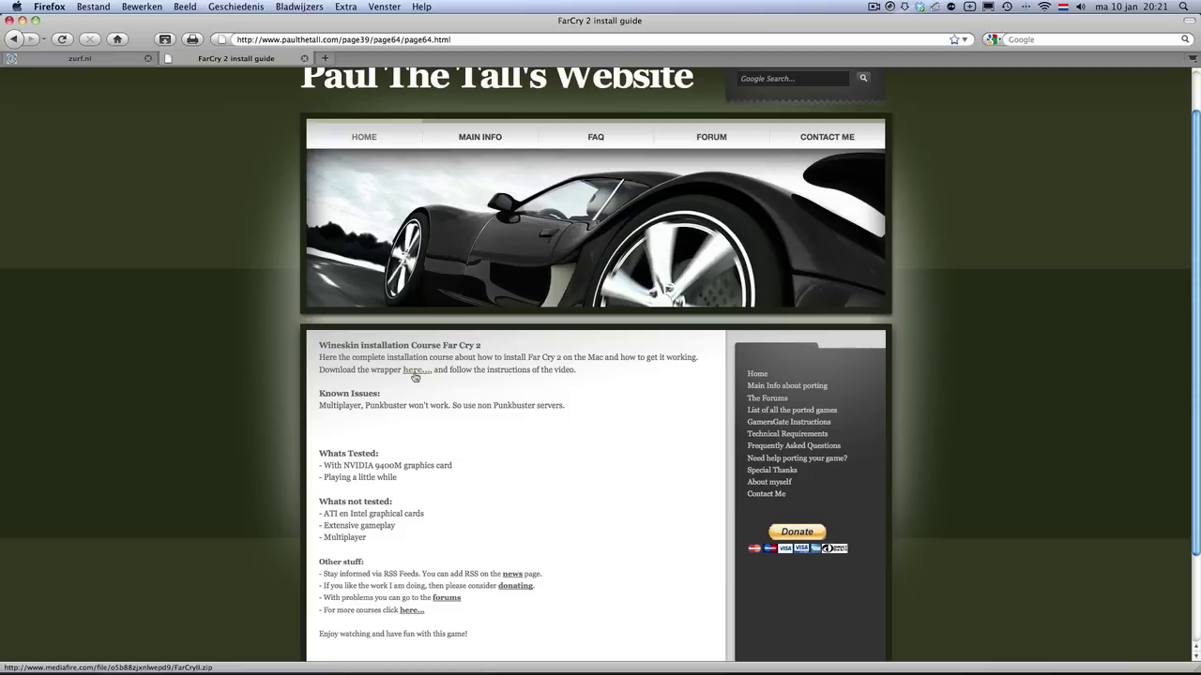
Open the FarCryII wrapper on the desktop and choose setup.exe on the FARCRY2 disc as the Windows software to install.
click(22, 20)
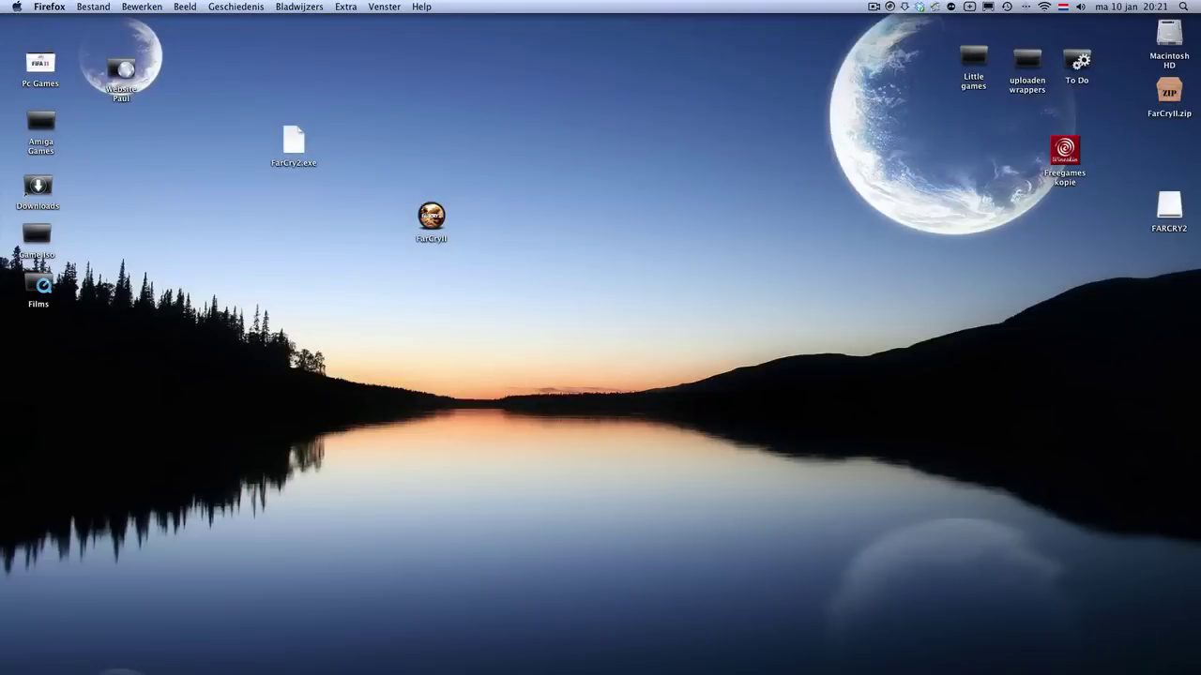
drag(426, 214, 440, 276)
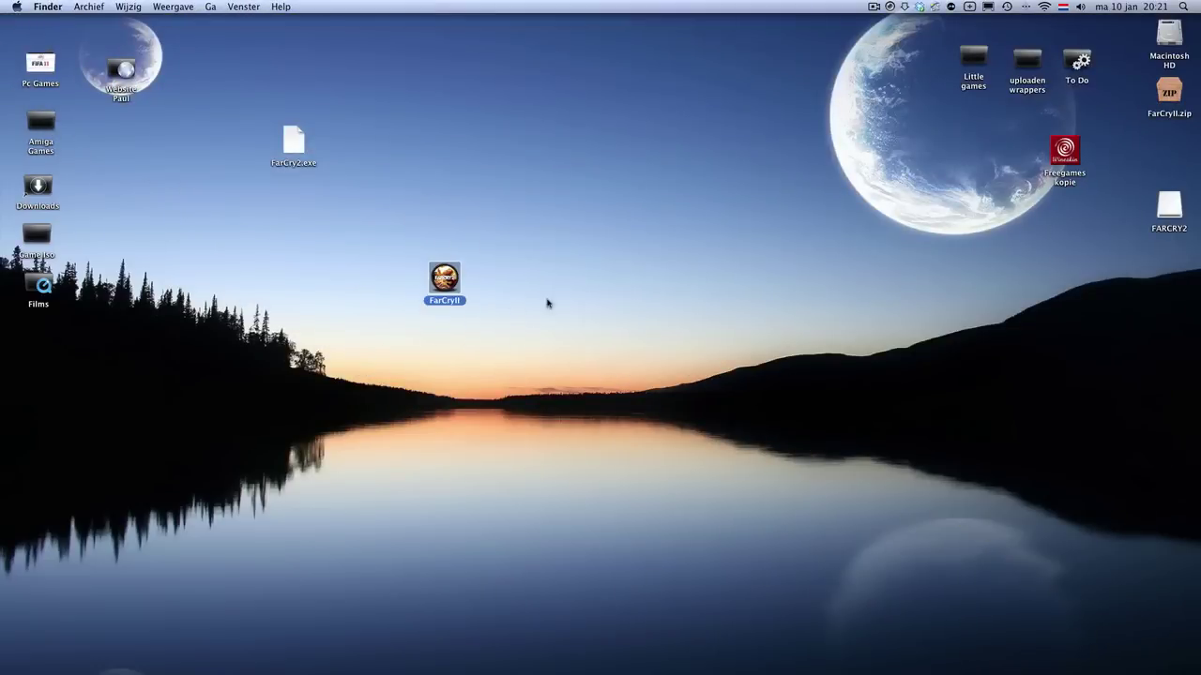
double_click(447, 284)
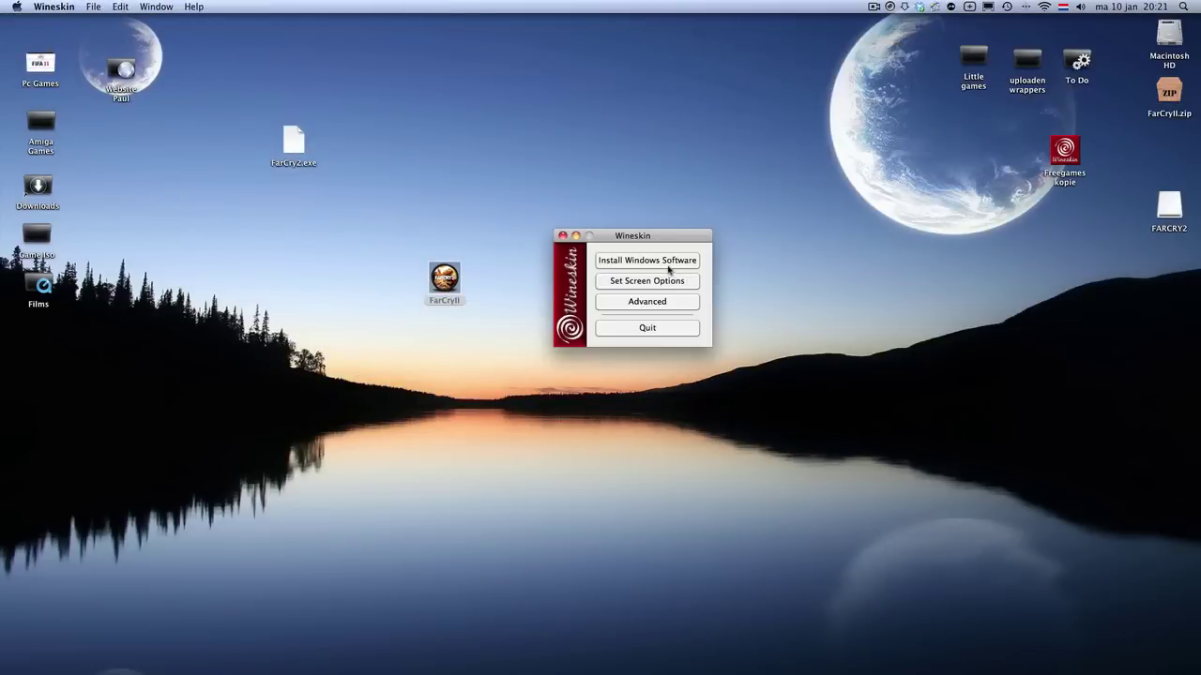
click(668, 268)
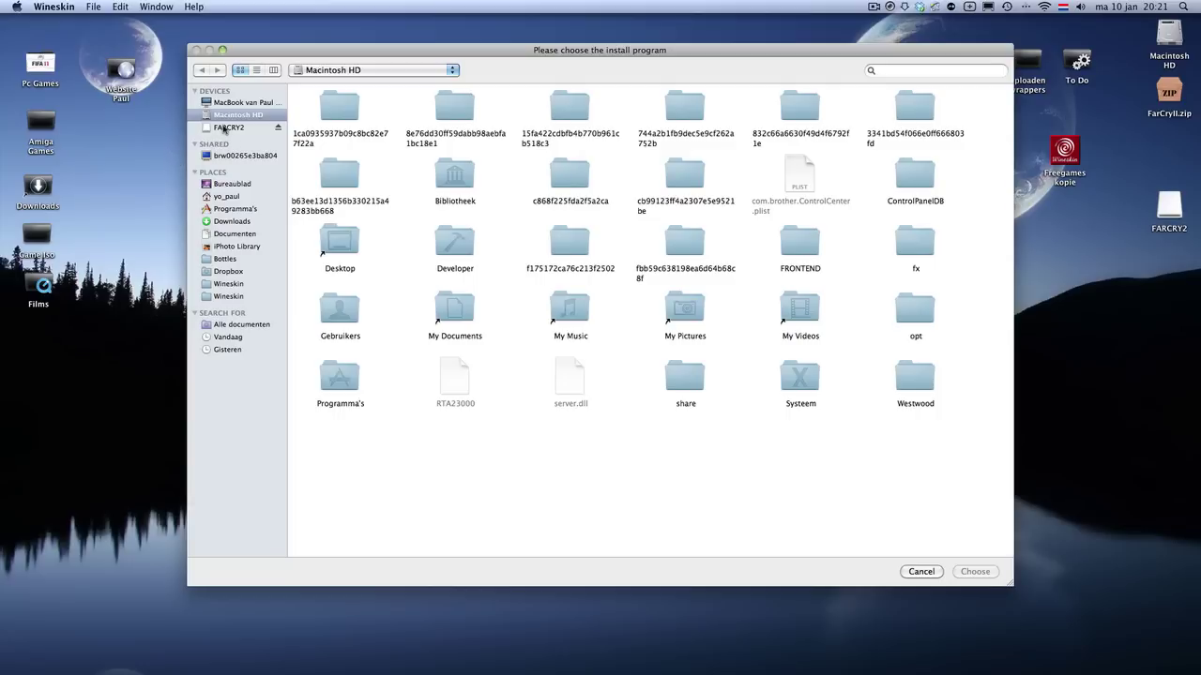
click(225, 128)
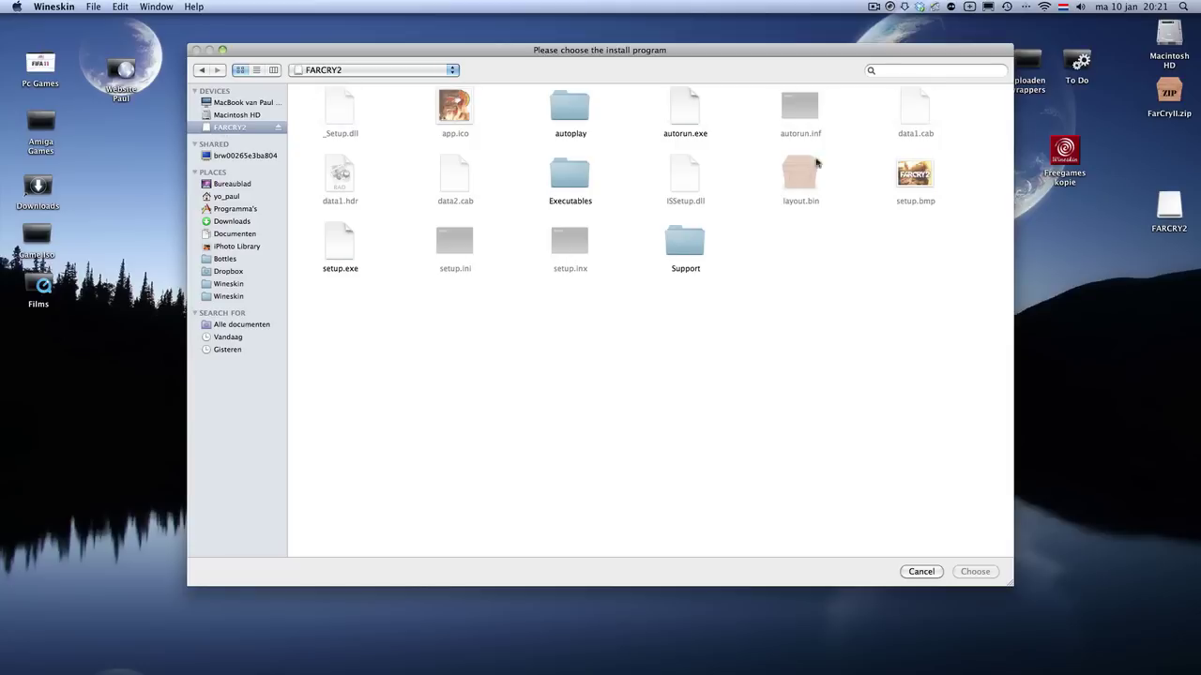
double_click(339, 242)
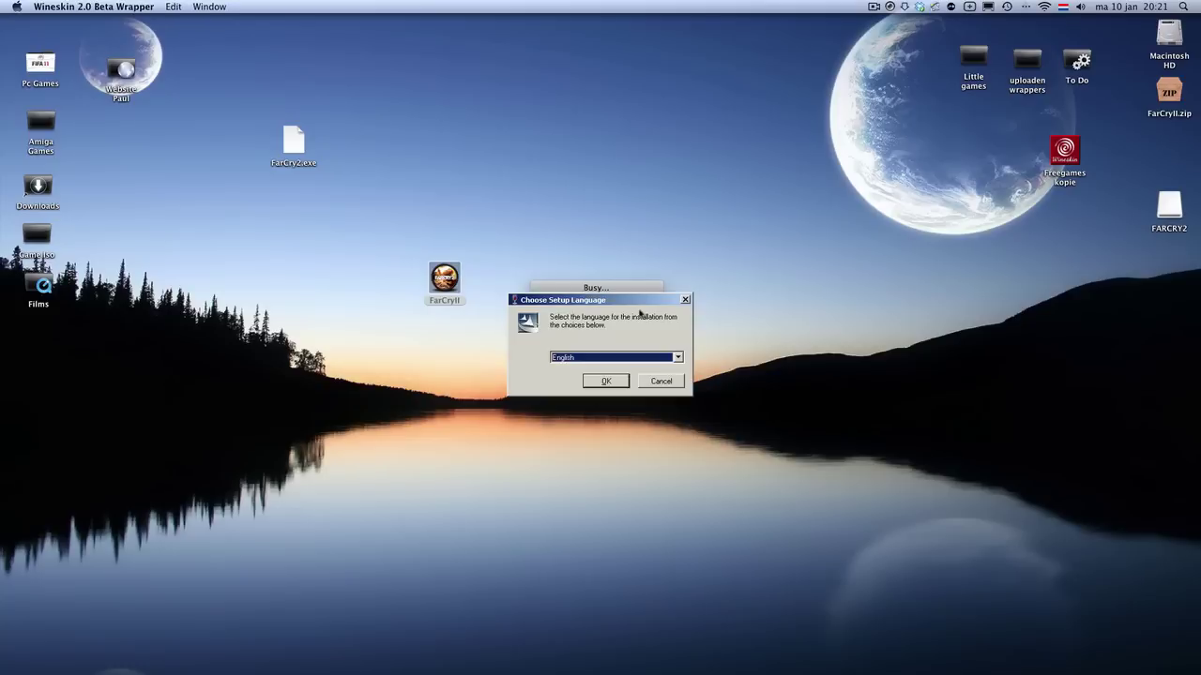
Choose English as the setup language and go through the Far Cry 2 InstallShield Wizard to start the installation.
click(594, 385)
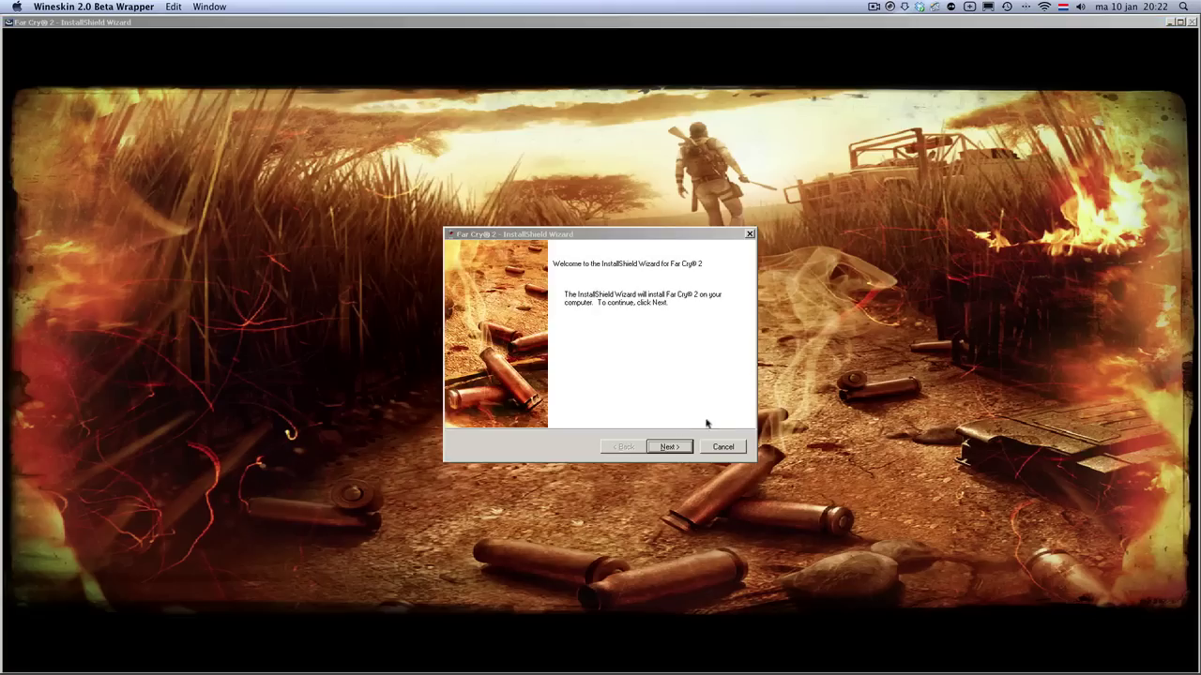
click(677, 448)
click(569, 402)
click(668, 448)
click(668, 448)
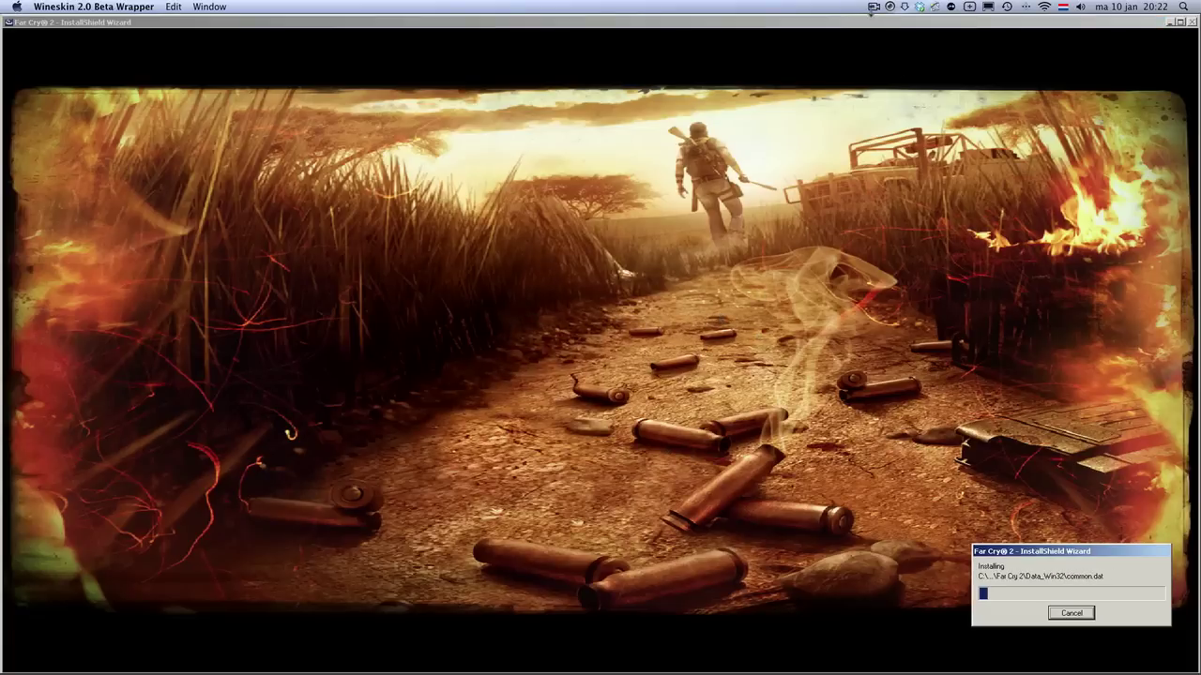
click(873, 7)
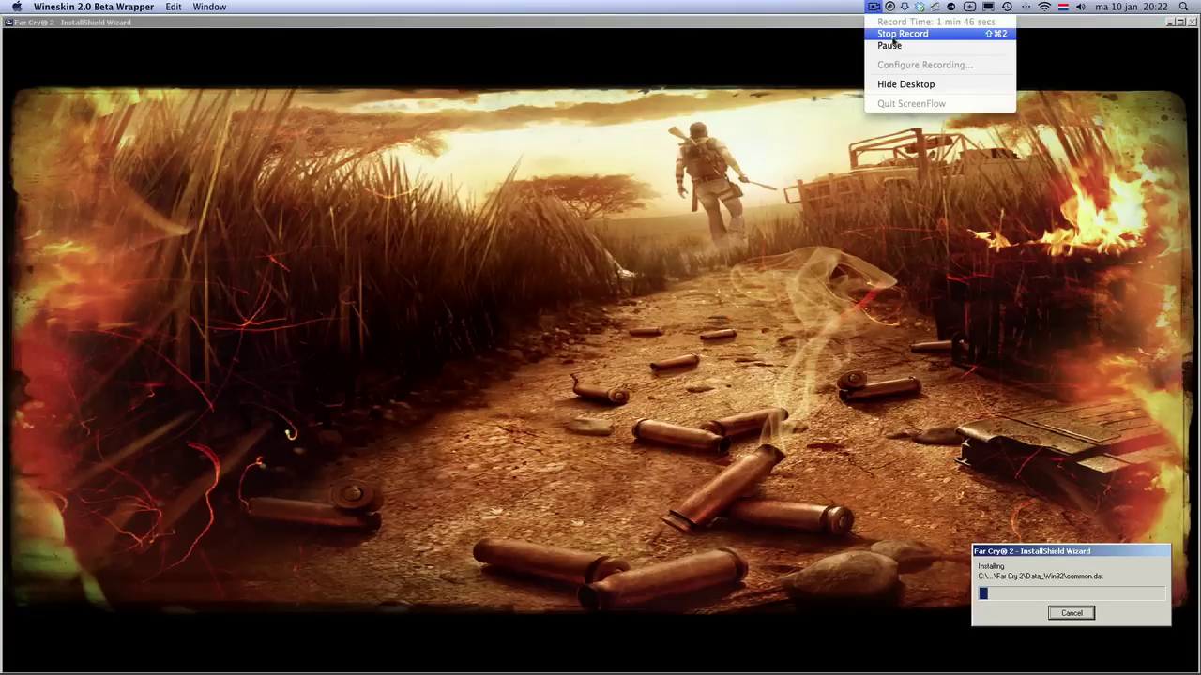
click(889, 45)
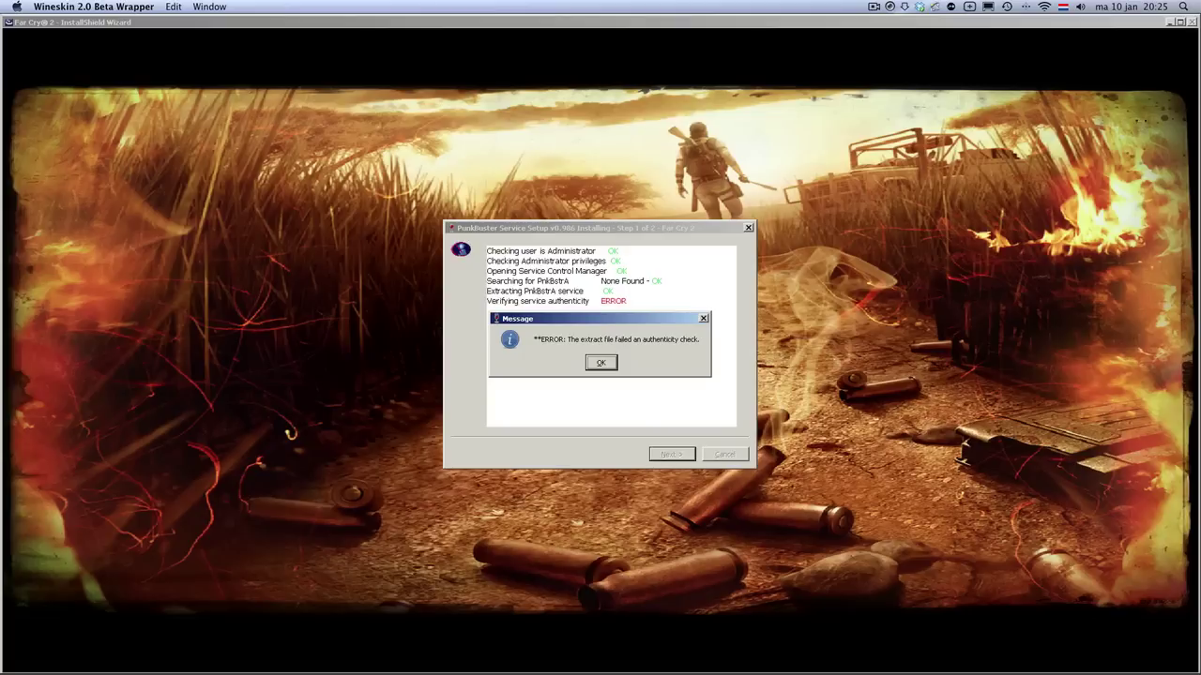
Close the PunkBuster service setup and finish the Far Cry 2 installation, accepting the proposed main executable.
click(600, 362)
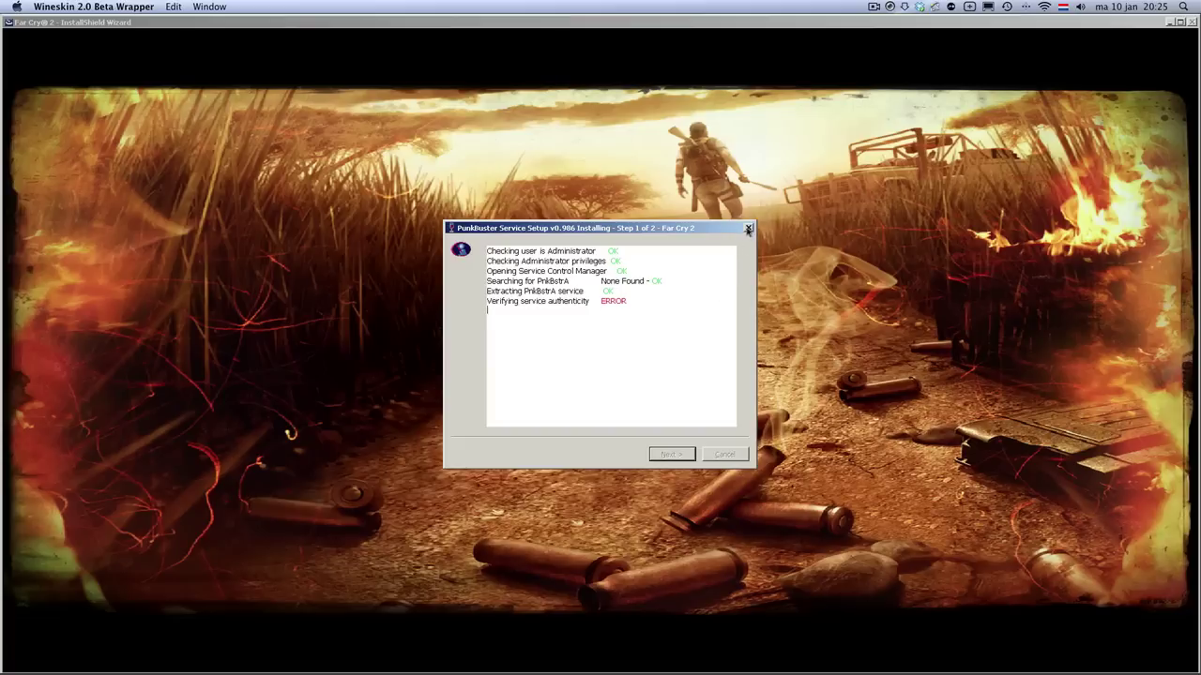
click(749, 230)
click(582, 362)
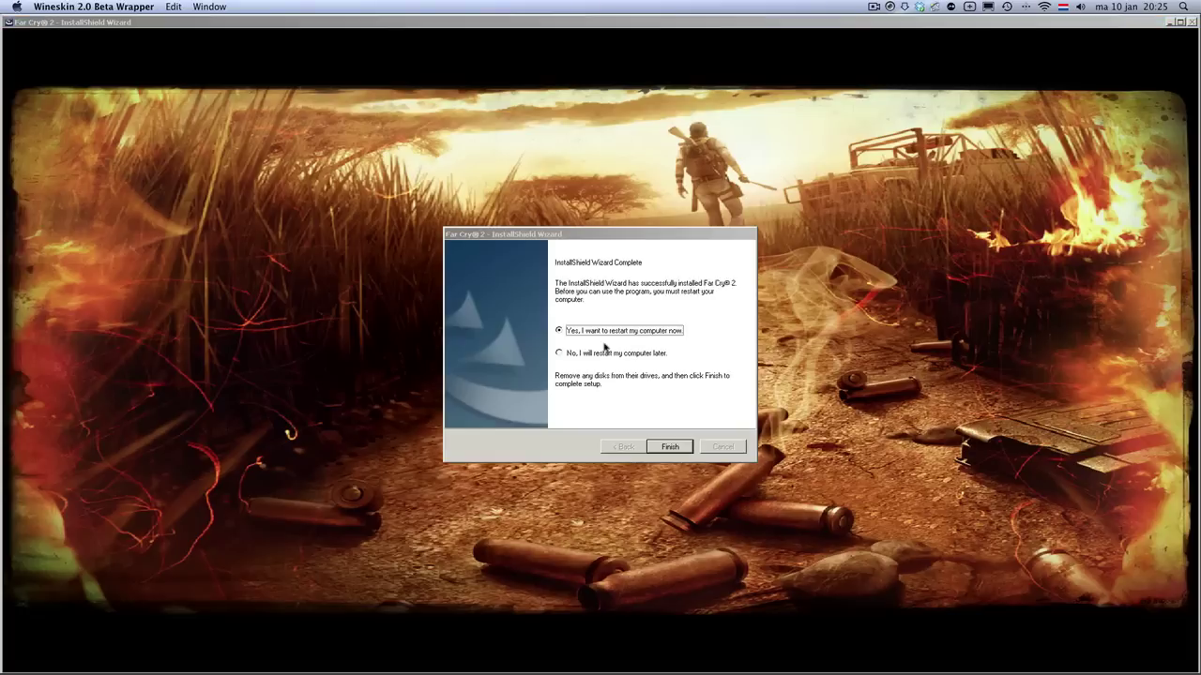
click(670, 446)
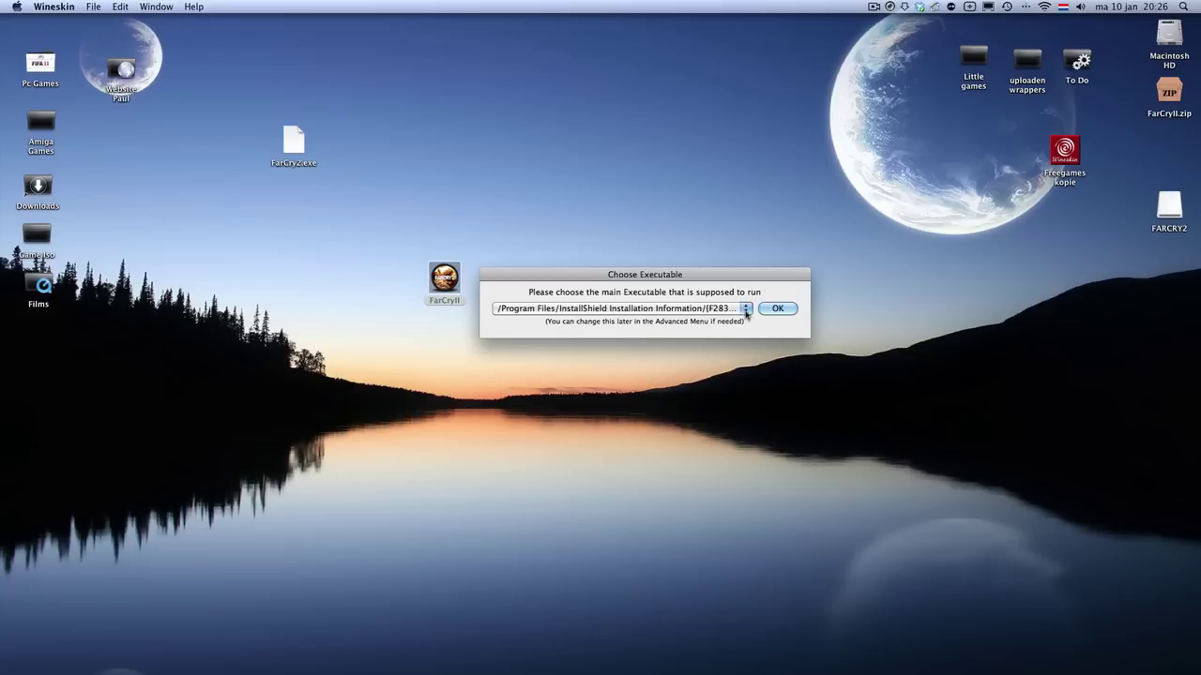
key(Return)
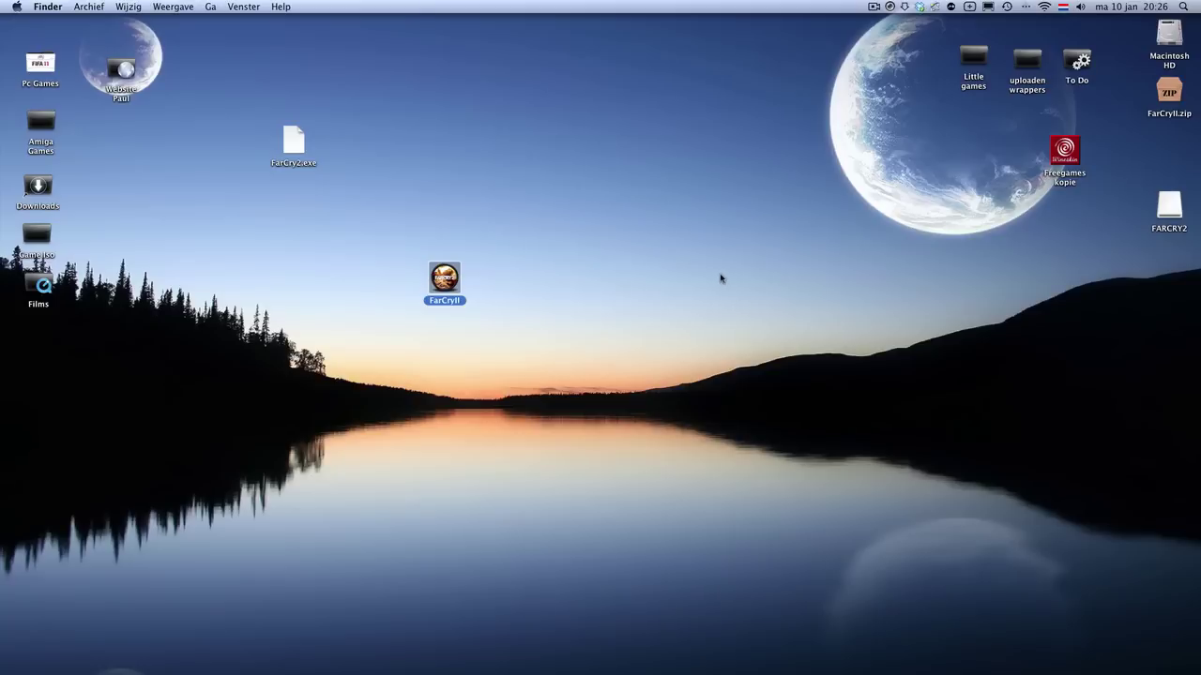
In Wineskin's advanced configuration, set the Windows EXE to FarCry2.exe from Program Files/Ubisoft/Far Cry 2/bin and save it.
click(702, 237)
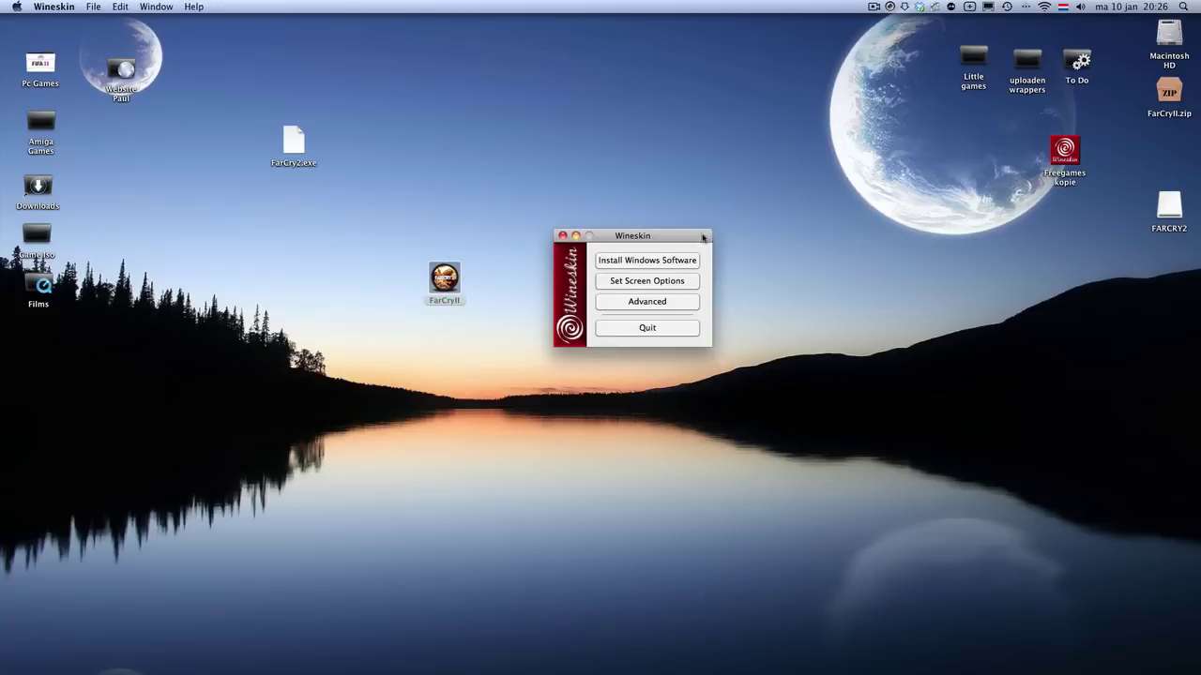
click(641, 302)
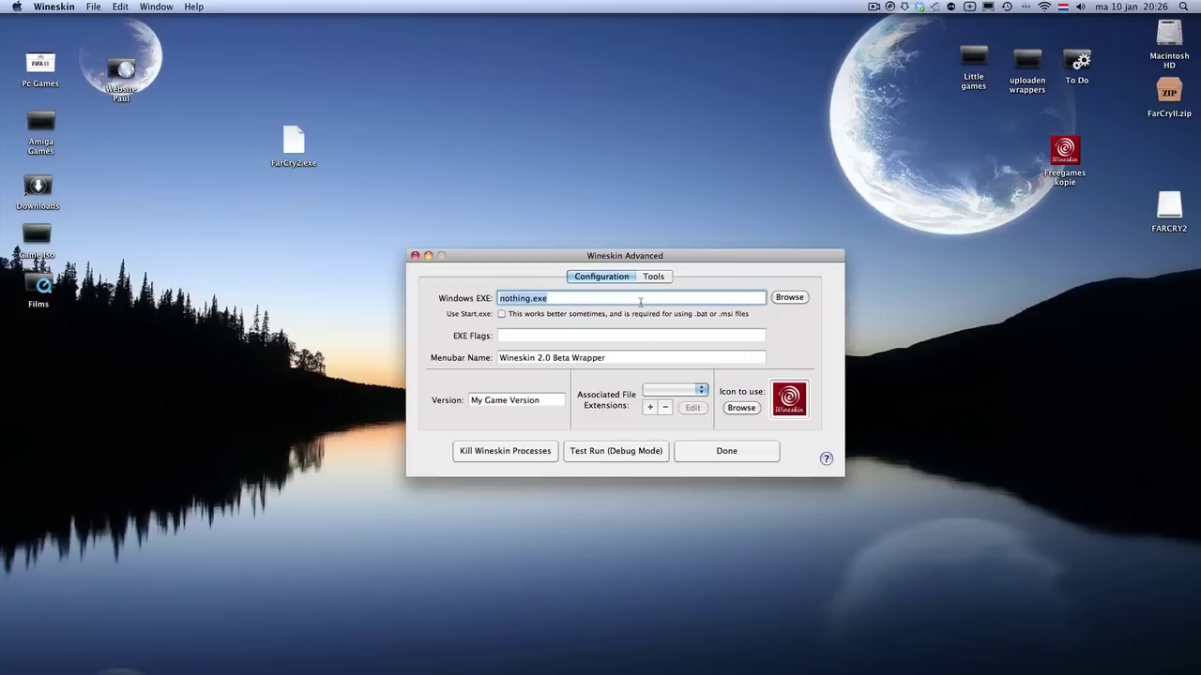
click(789, 298)
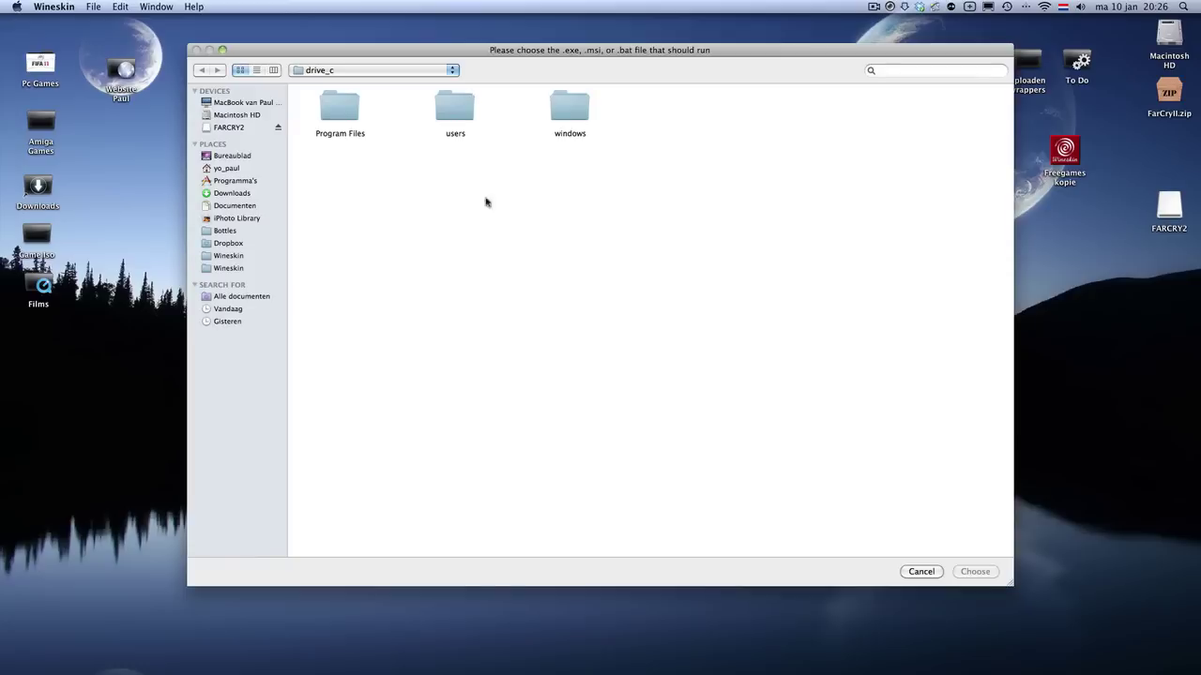
double_click(321, 109)
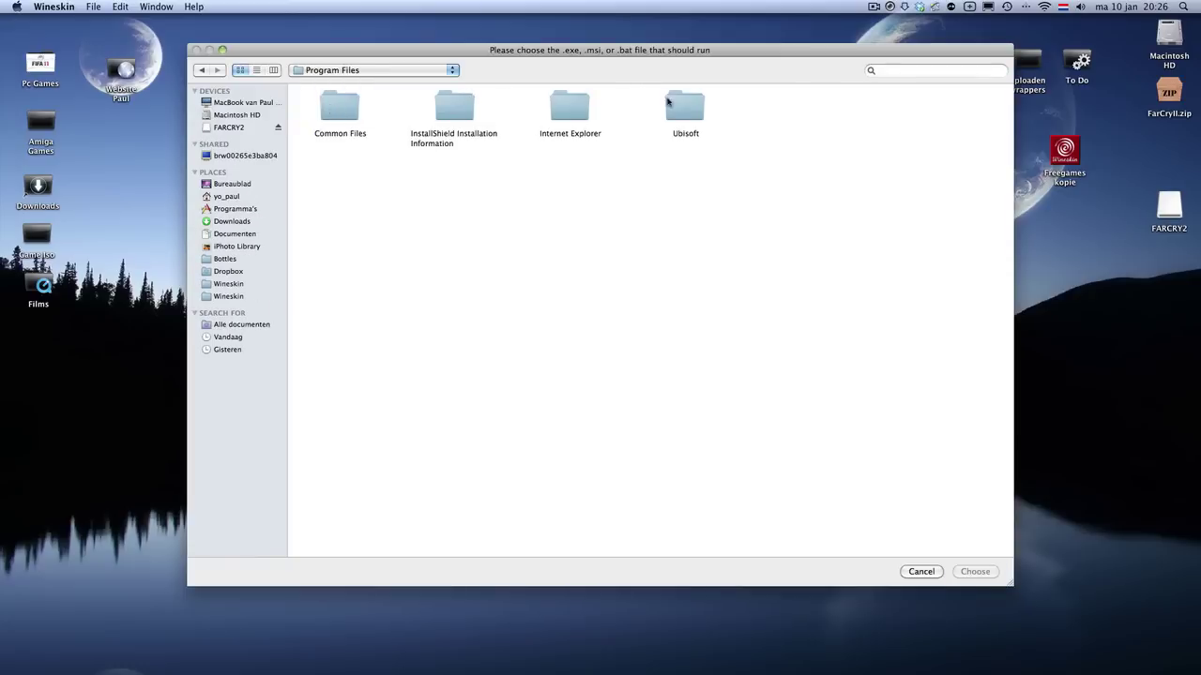
double_click(670, 104)
double_click(339, 109)
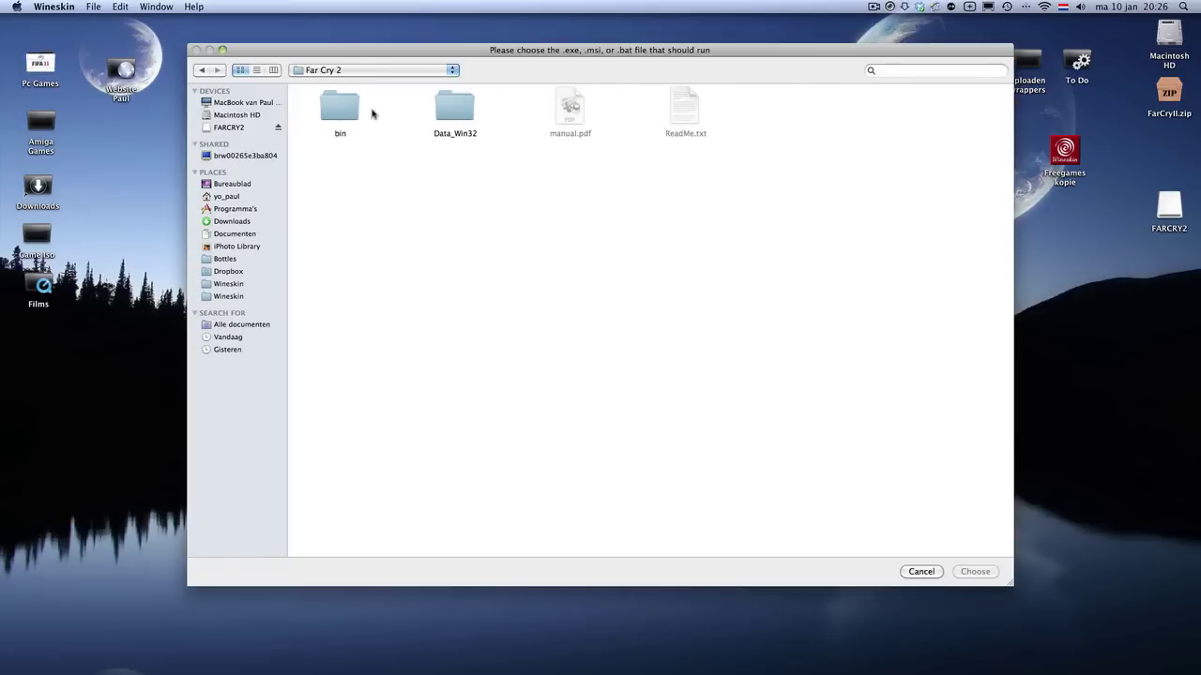
double_click(345, 114)
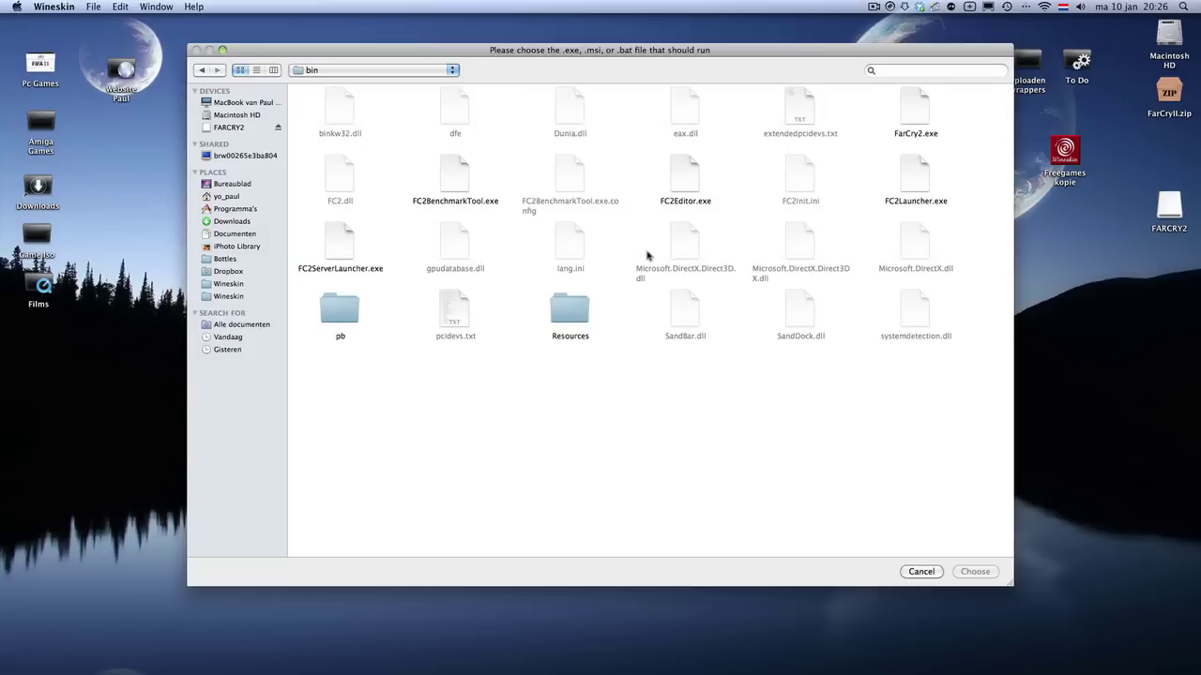
click(915, 118)
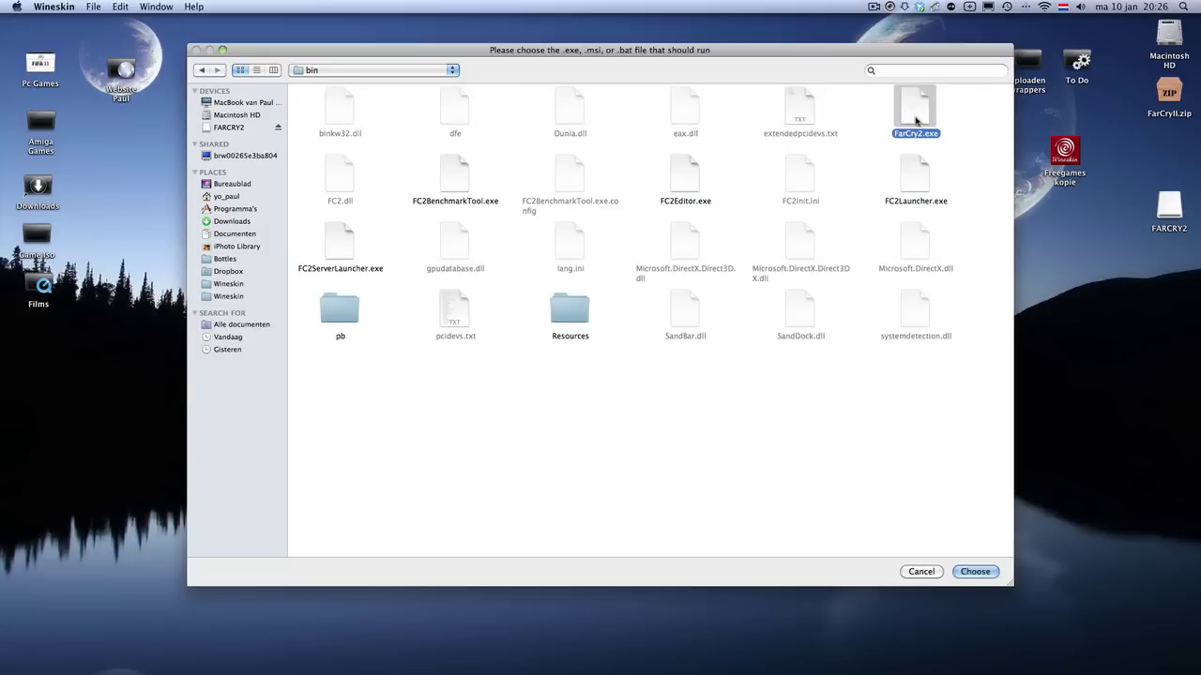
click(975, 571)
click(729, 454)
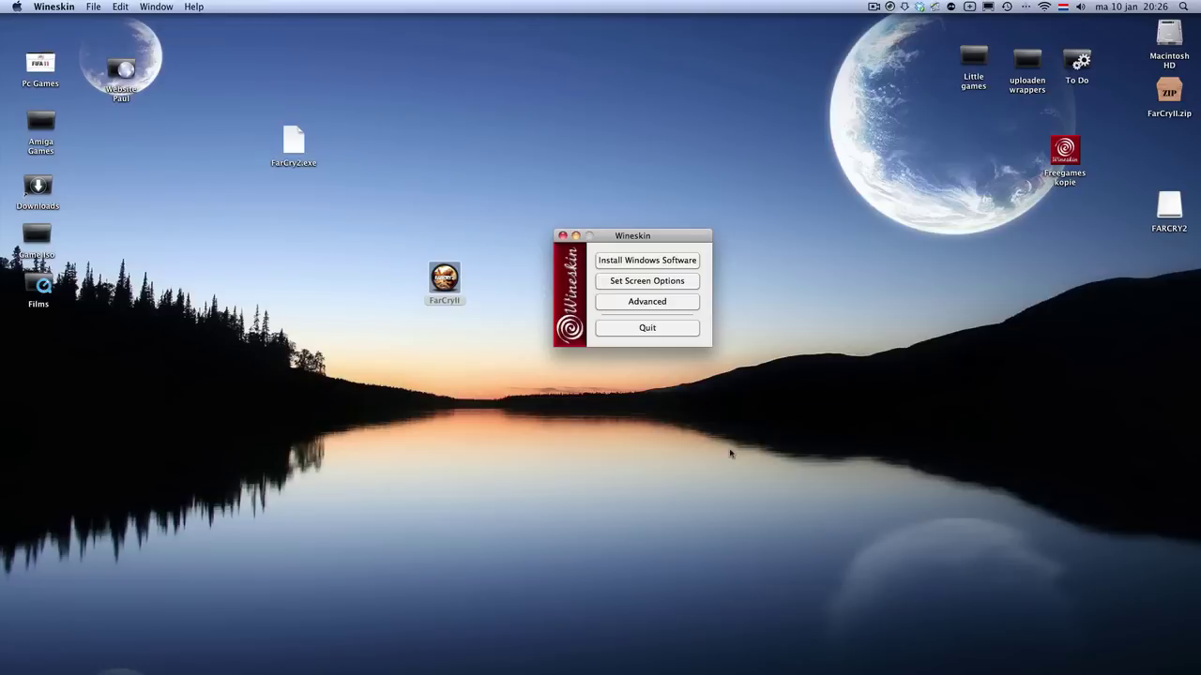
Quit Wineskin.
click(647, 327)
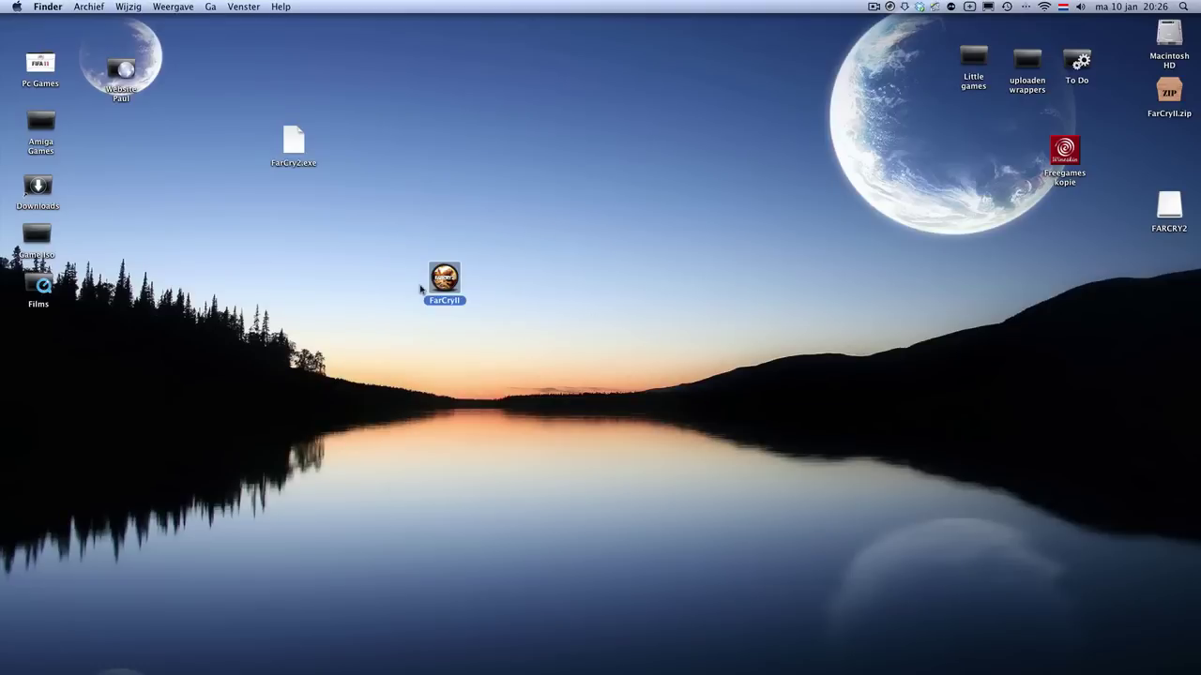
right_click(446, 274)
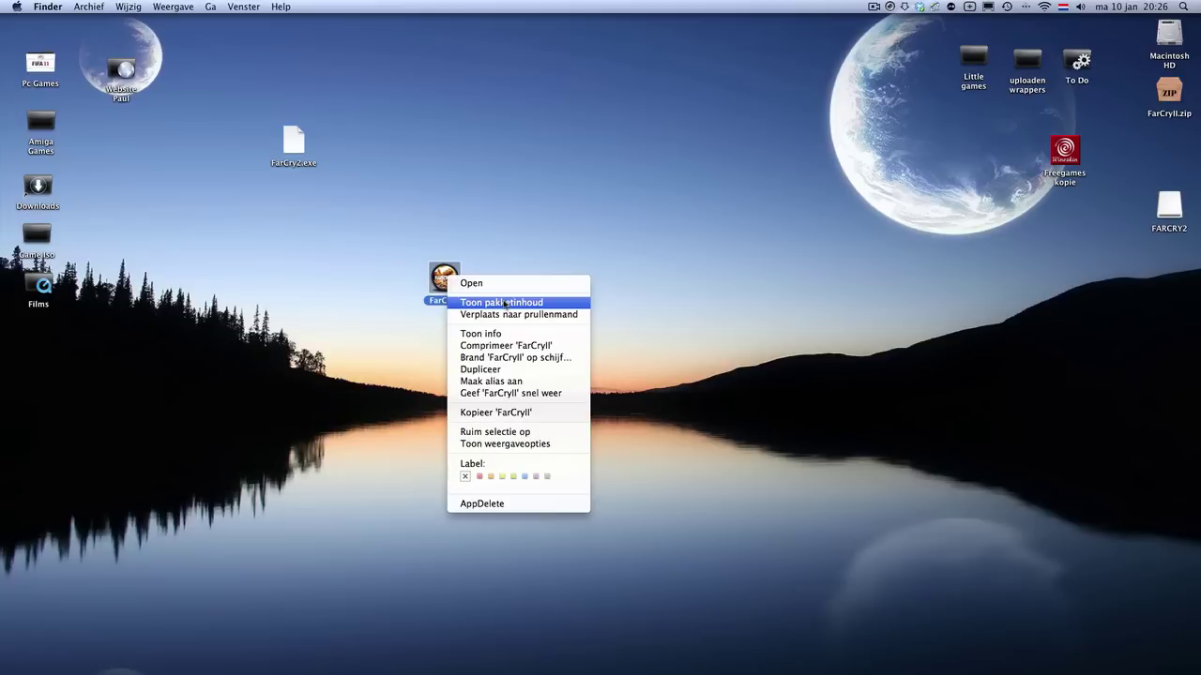
click(488, 346)
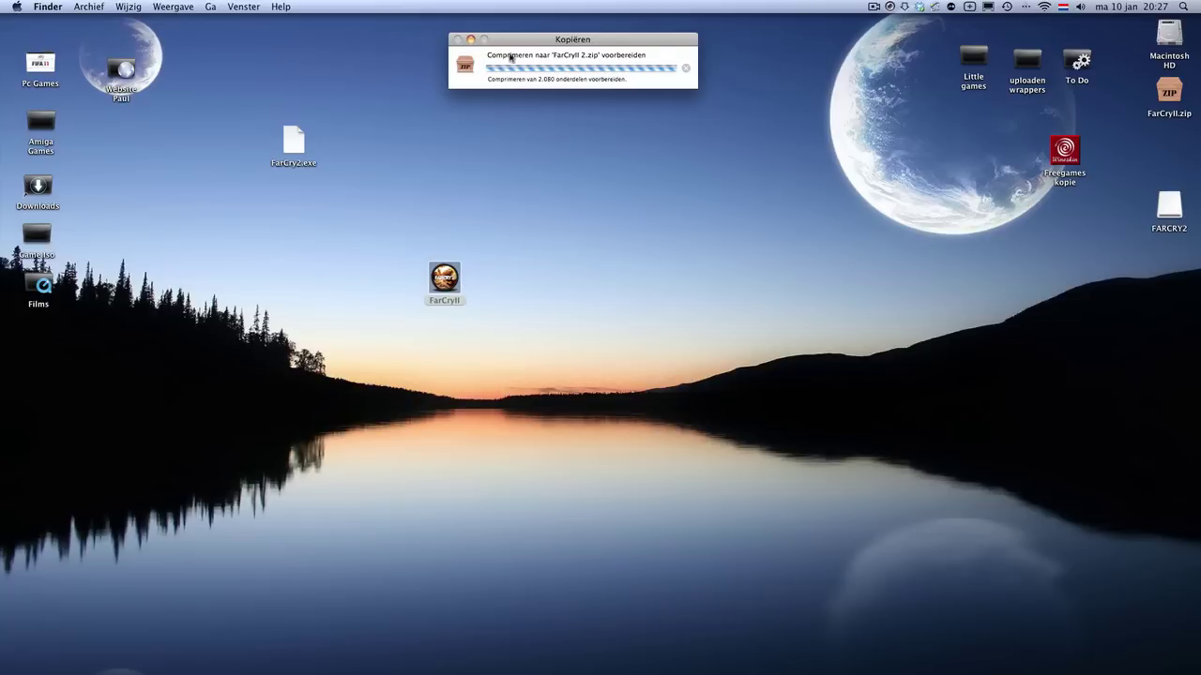
click(685, 71)
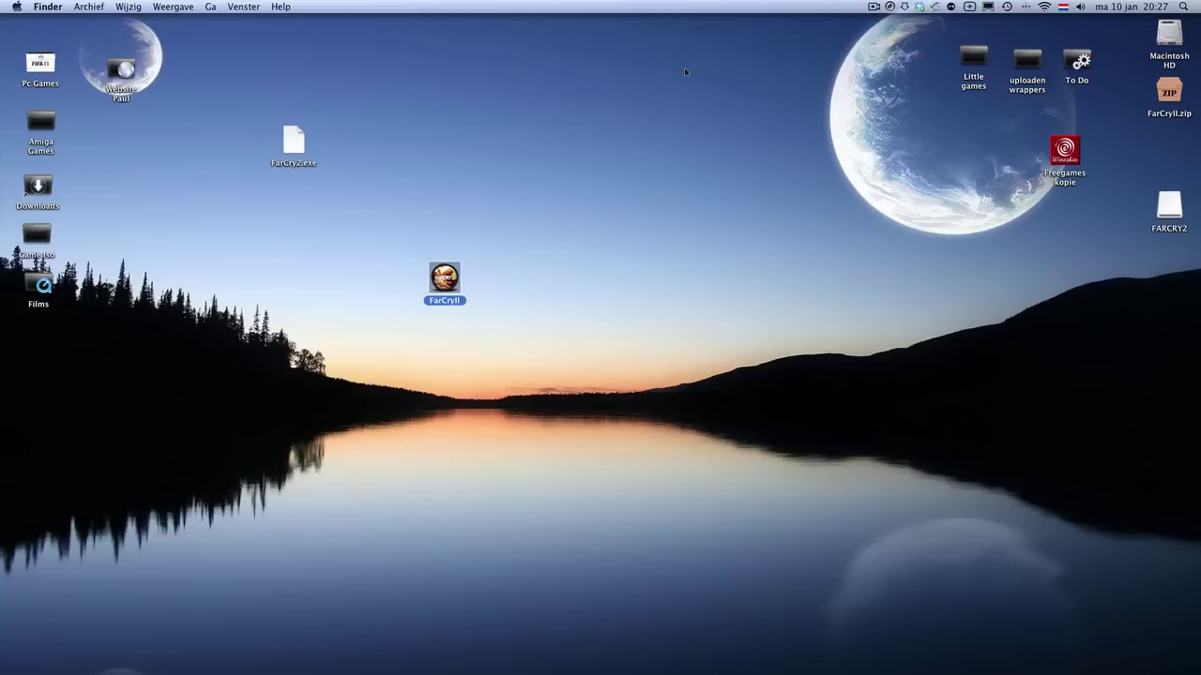
click(598, 173)
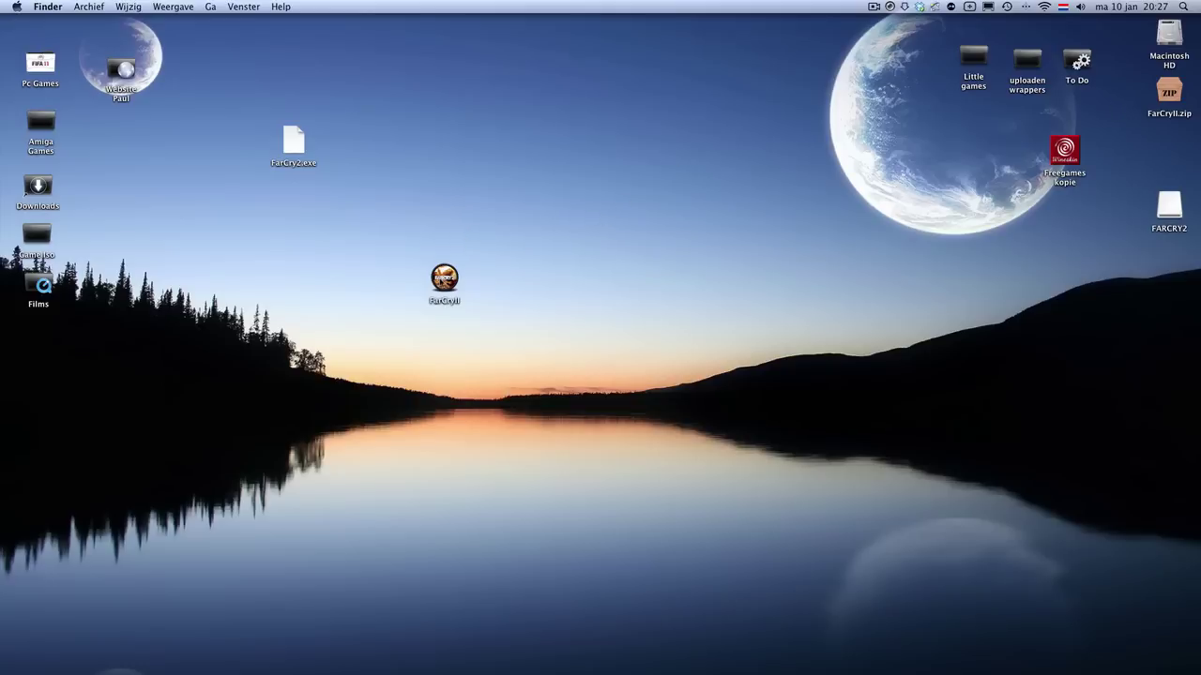
Show the package contents of the FarCryII wrapper and open drive_c/Program Files/Ubisoft/Far Cry 2/bin.
right_click(445, 282)
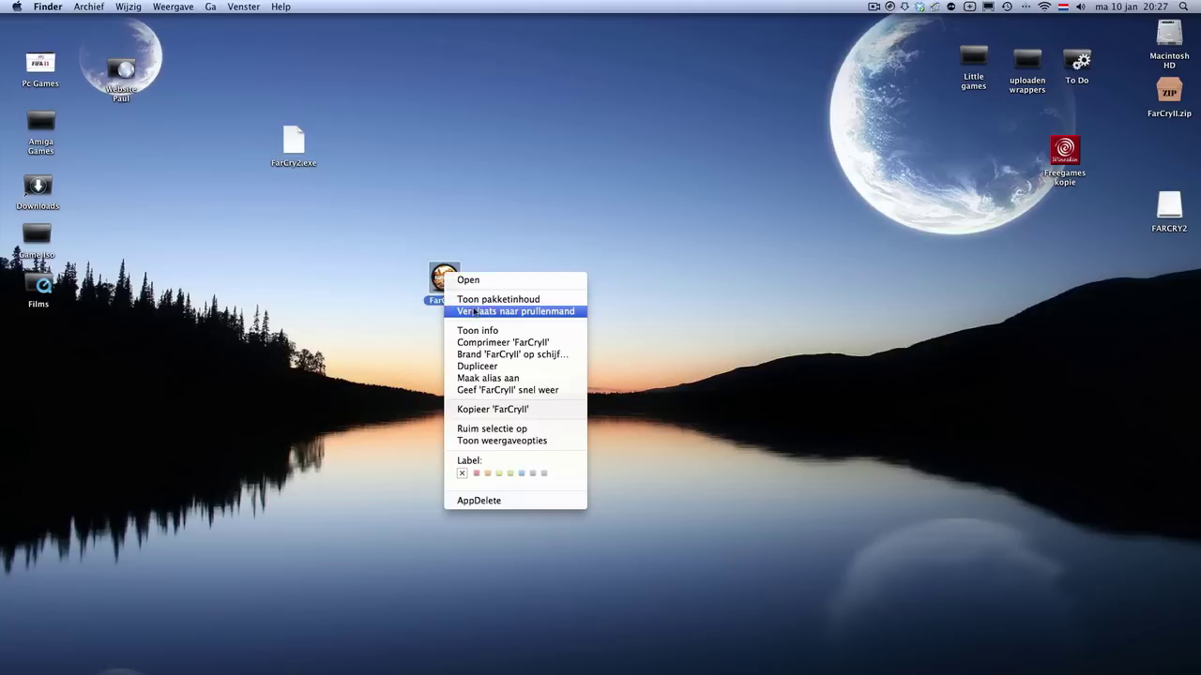
click(475, 300)
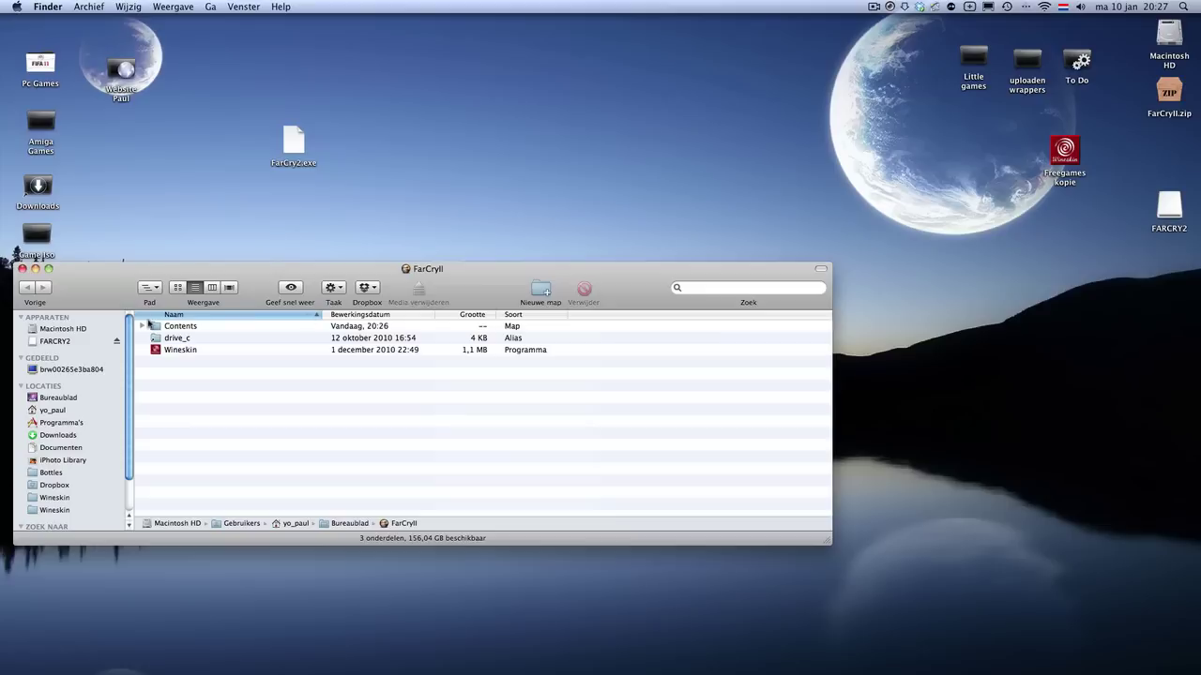
double_click(169, 341)
double_click(175, 326)
double_click(177, 361)
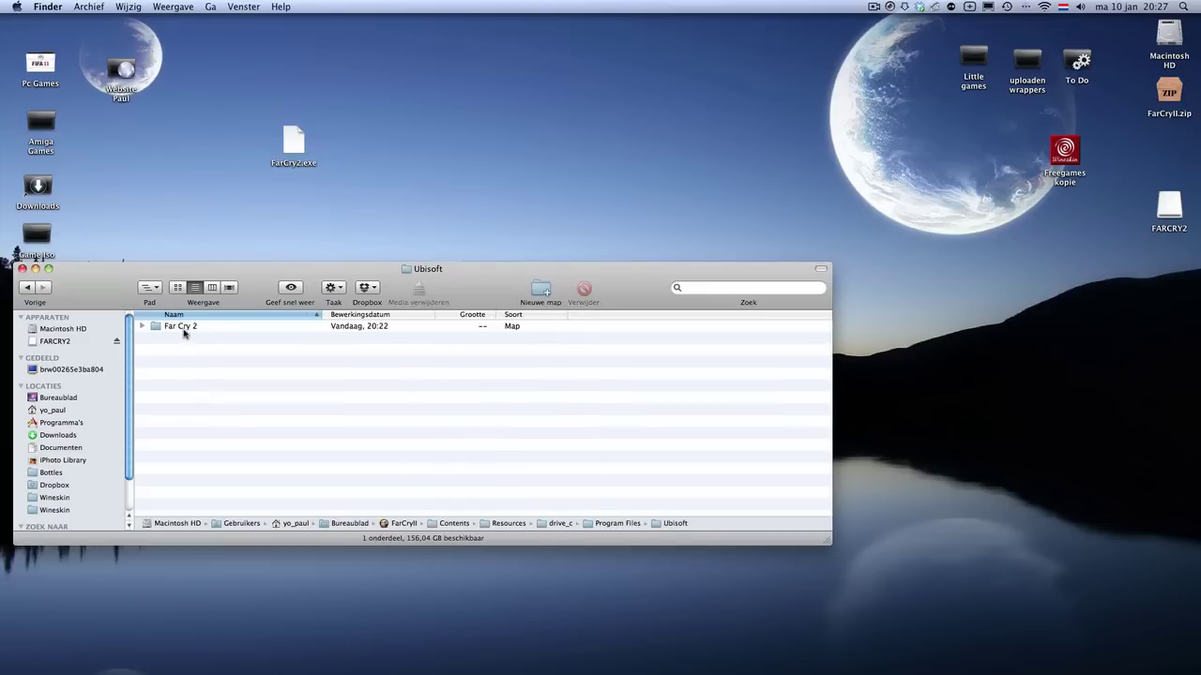
click(185, 330)
double_click(184, 328)
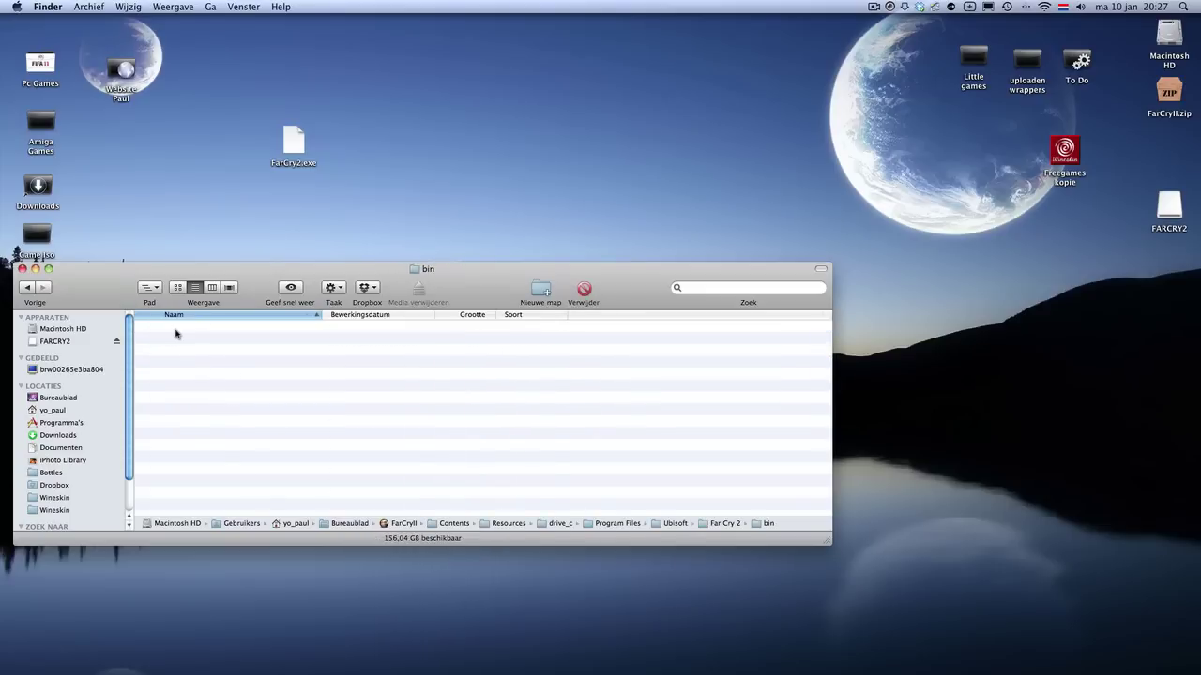
double_click(176, 330)
Move FarCry2.exe from the desktop into the bin folder, replacing the existing file, and close the folder window.
drag(305, 138, 314, 394)
click(680, 95)
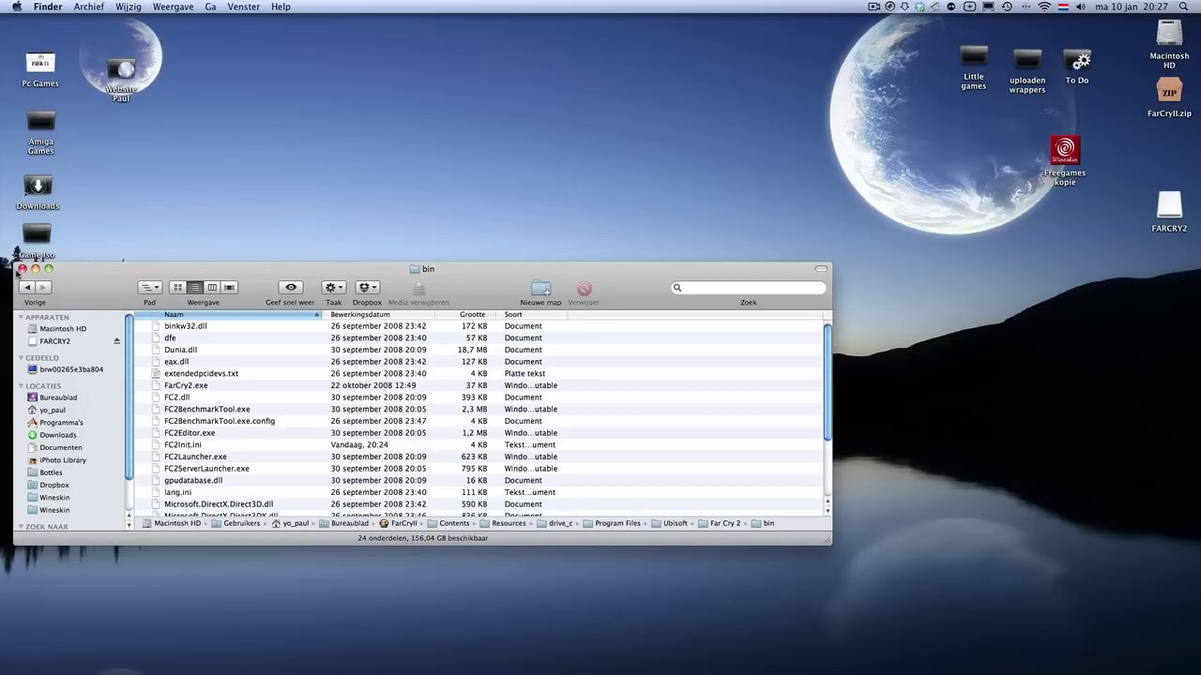
click(23, 269)
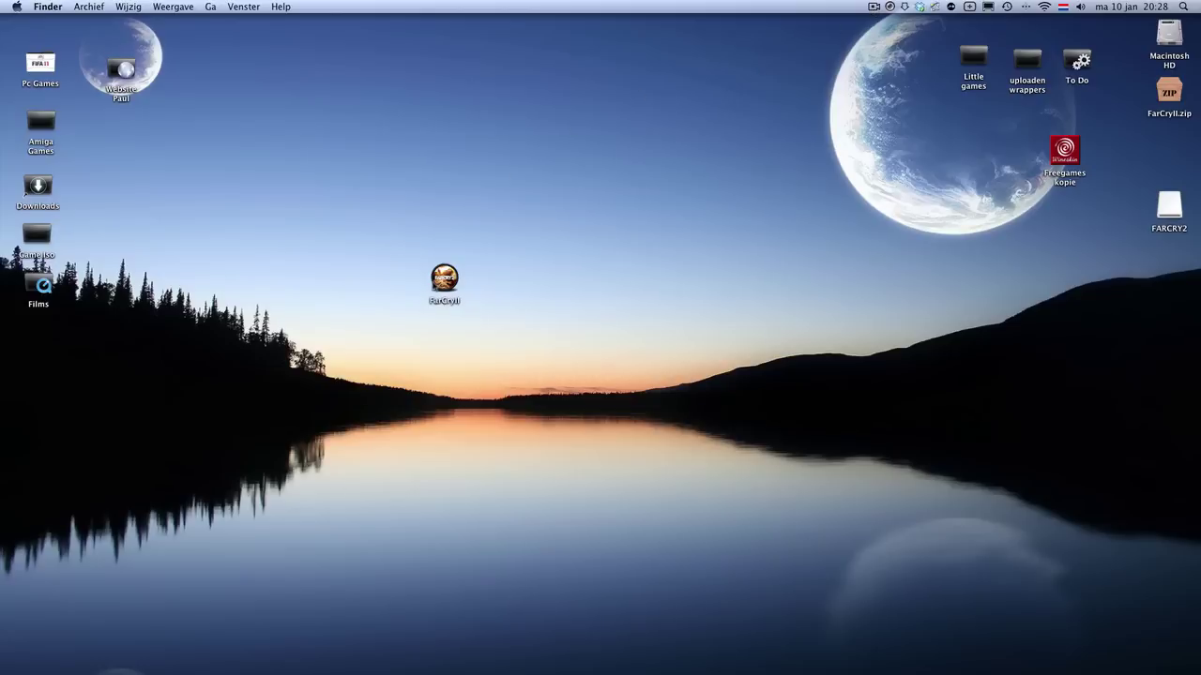
Launch the game from the FarCryII wrapper and choose 1024 x 768 as the resolution in its display options.
click(444, 277)
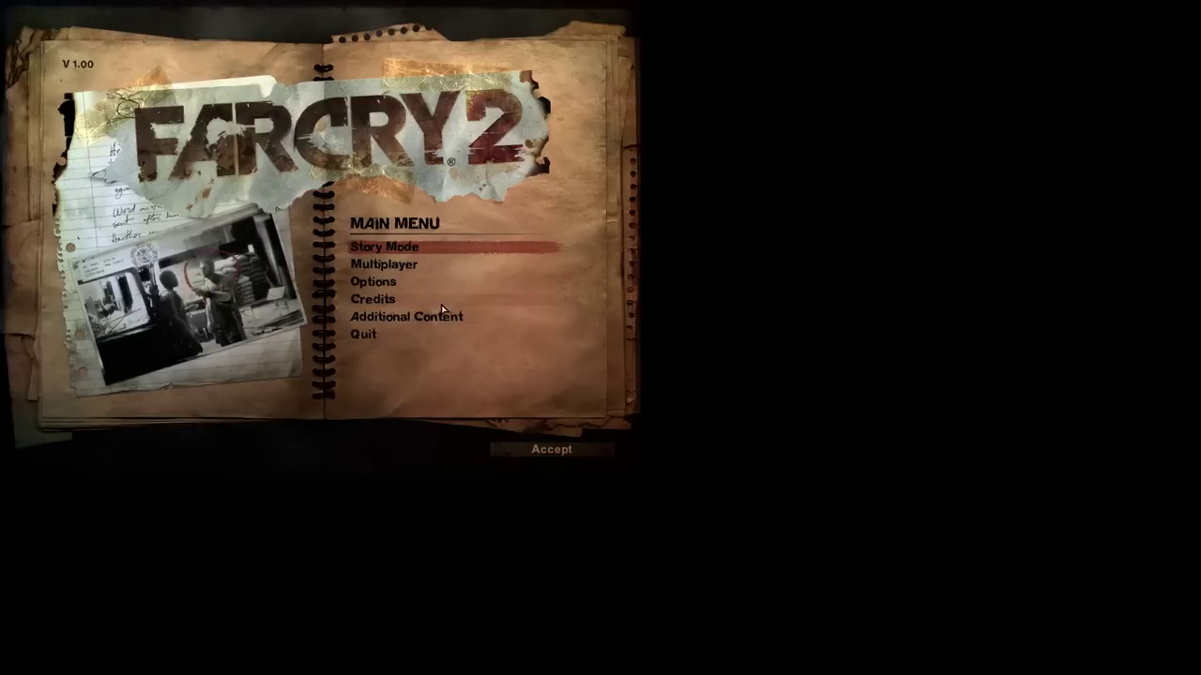
click(394, 281)
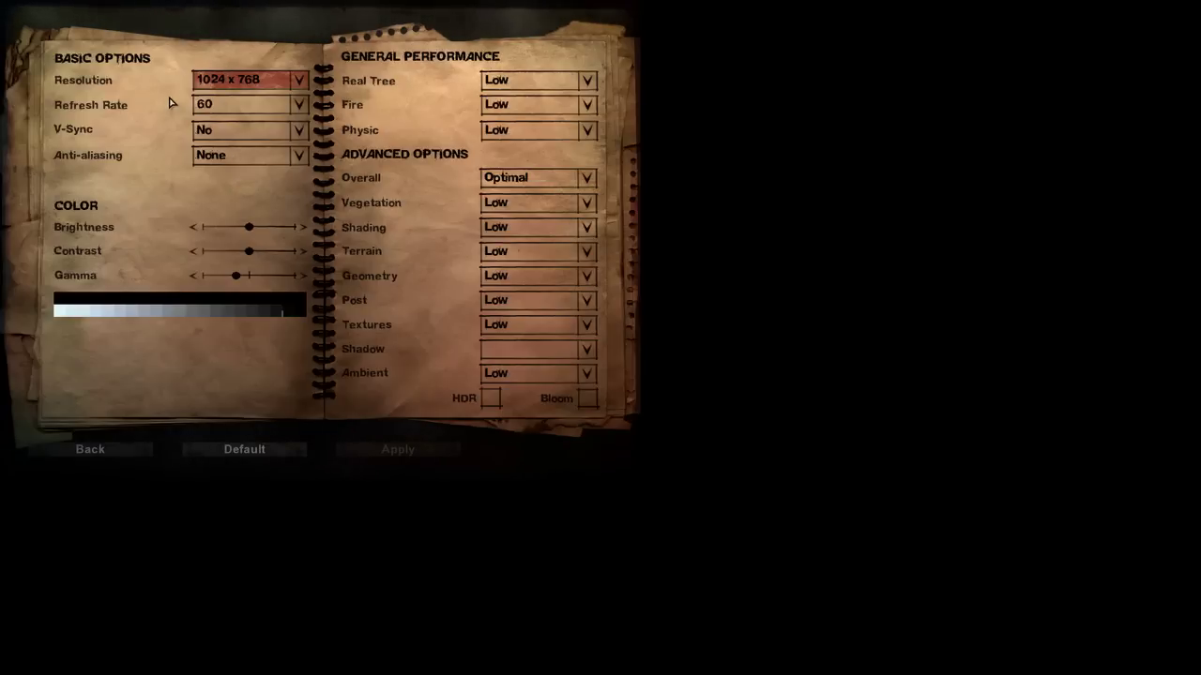
click(298, 81)
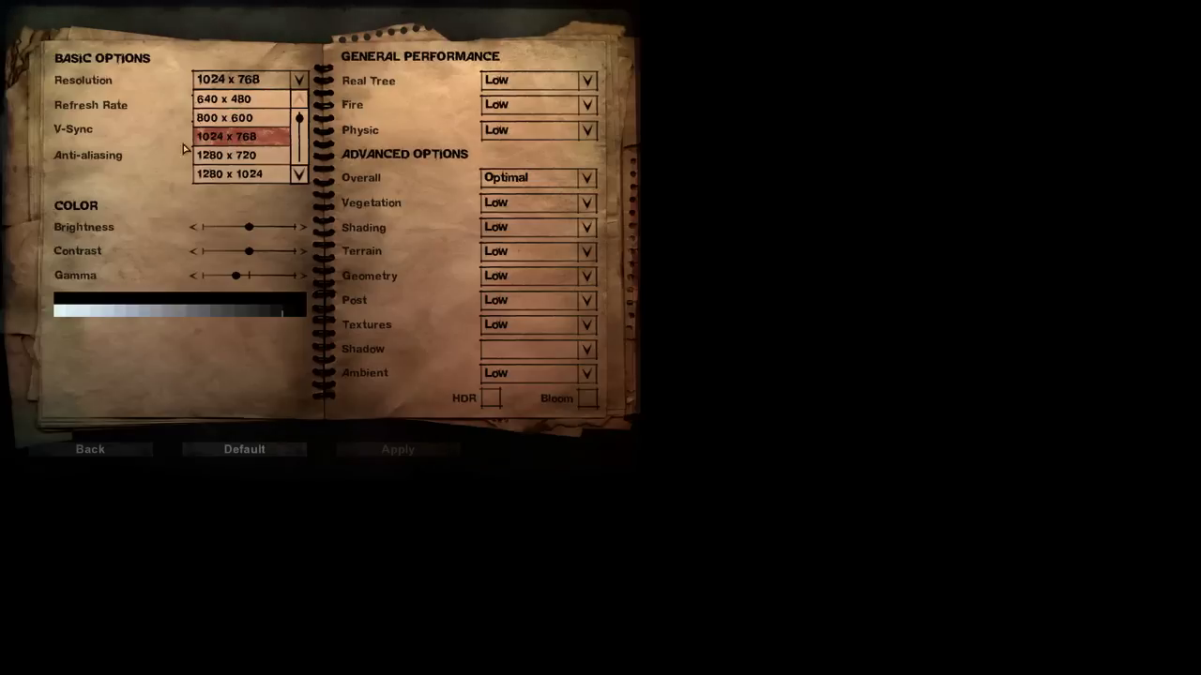
click(239, 138)
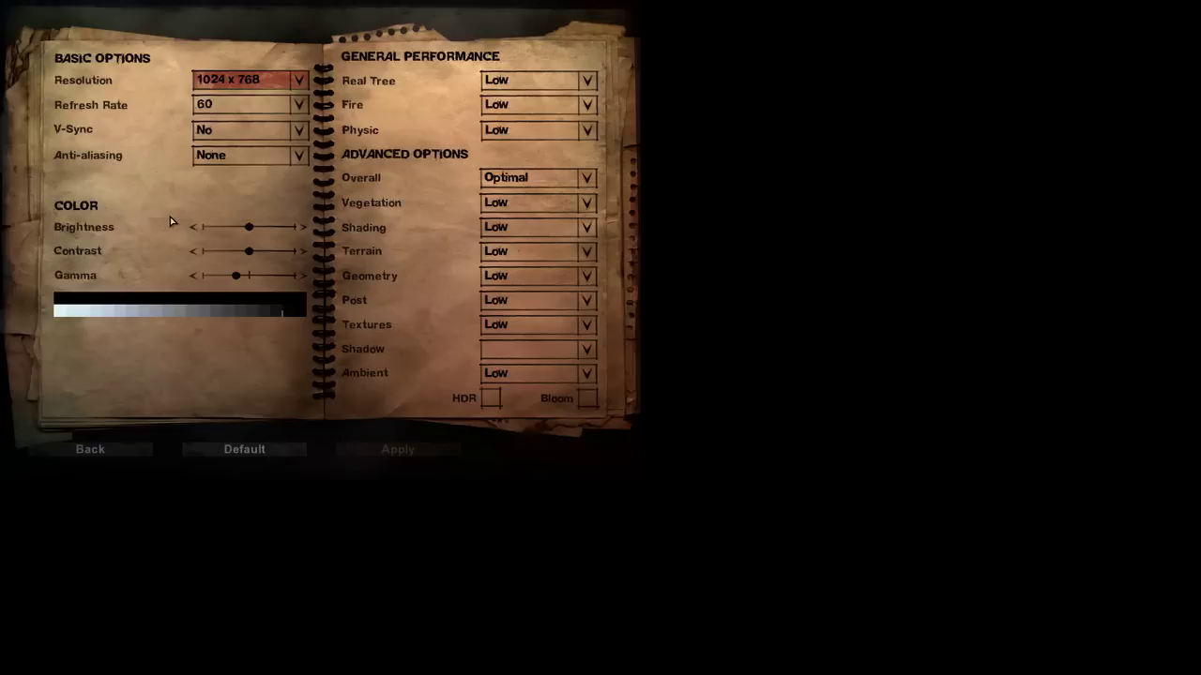
click(97, 450)
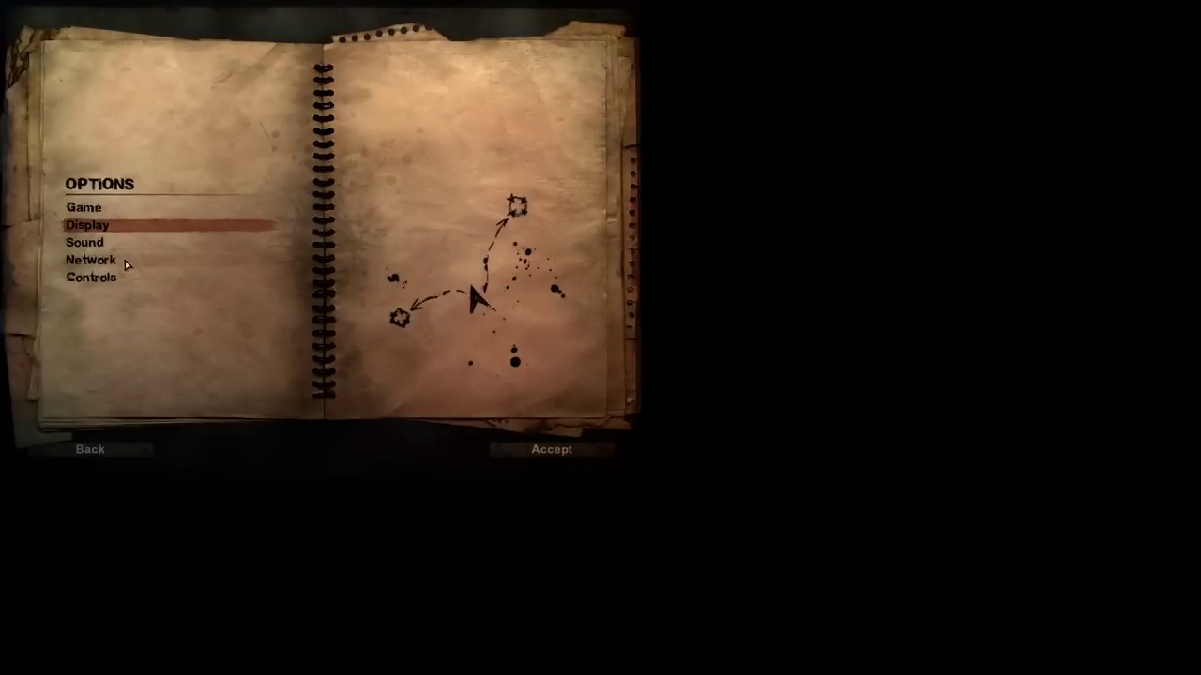
Review the display options once more and return to the game's main menu.
click(79, 227)
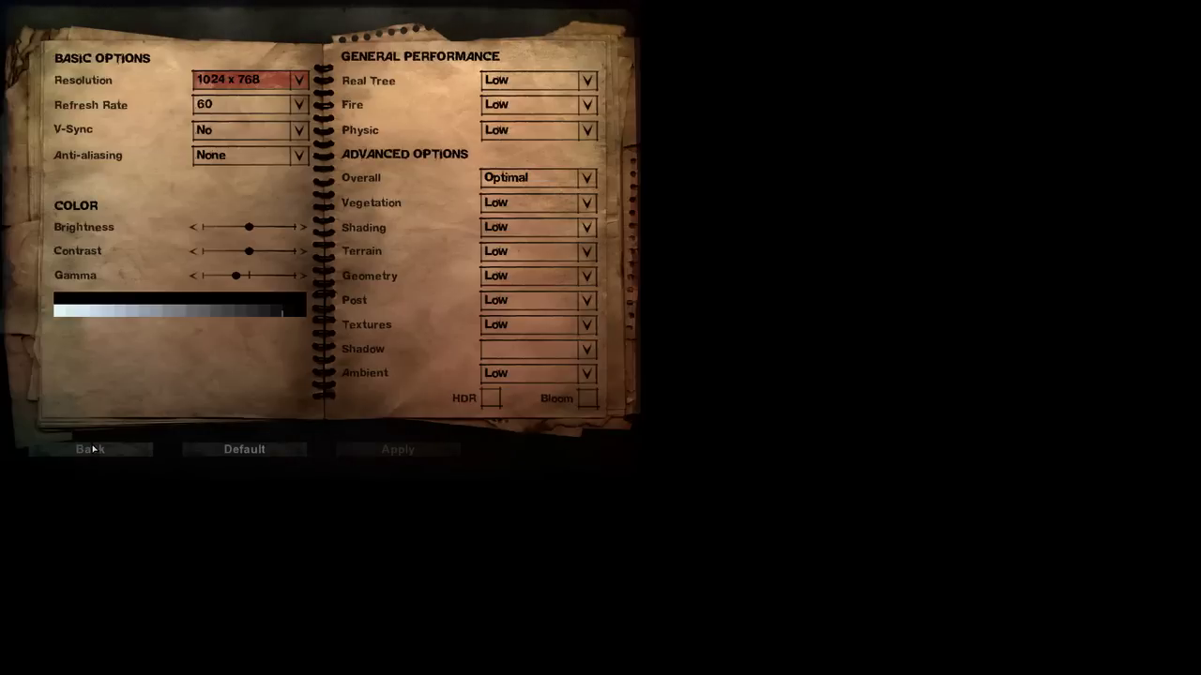
click(98, 451)
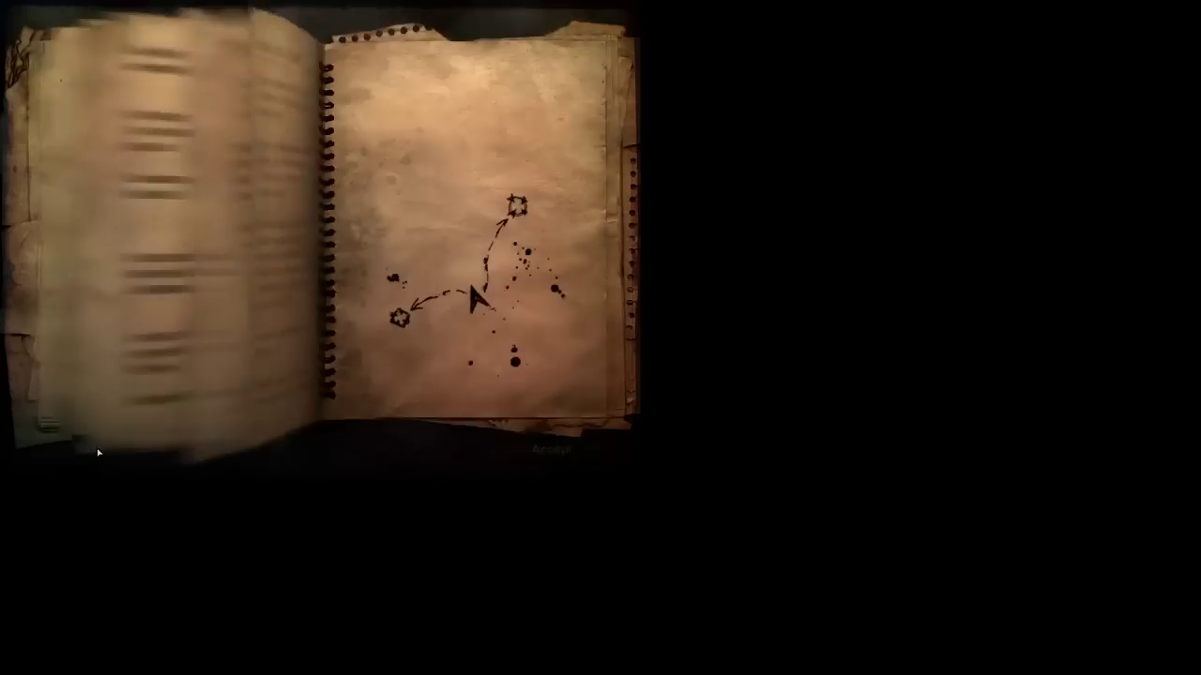
click(97, 452)
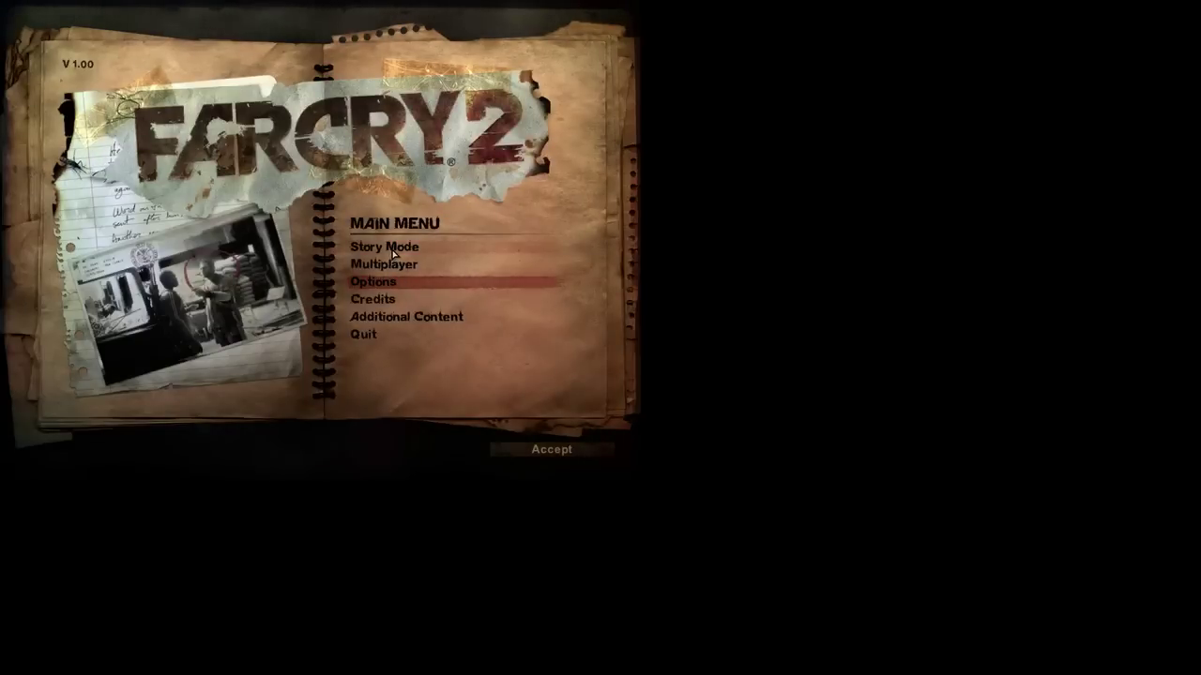
Open the list of saved games in Story Mode and browse it for a game to load.
click(391, 249)
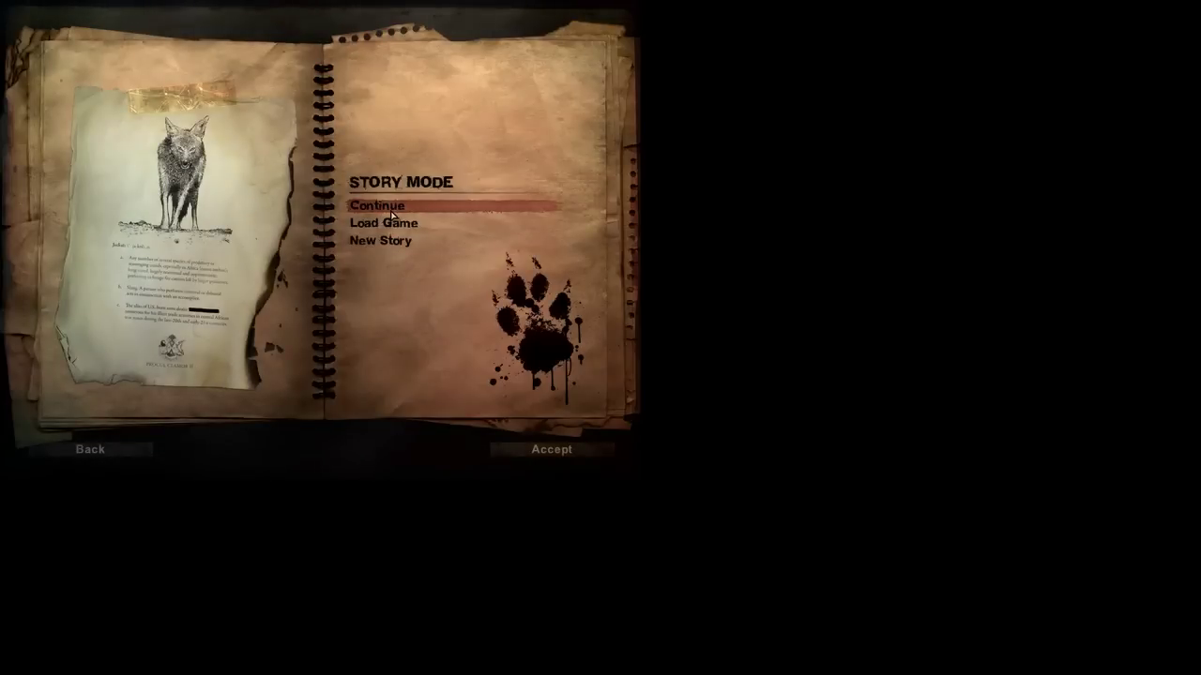
click(391, 223)
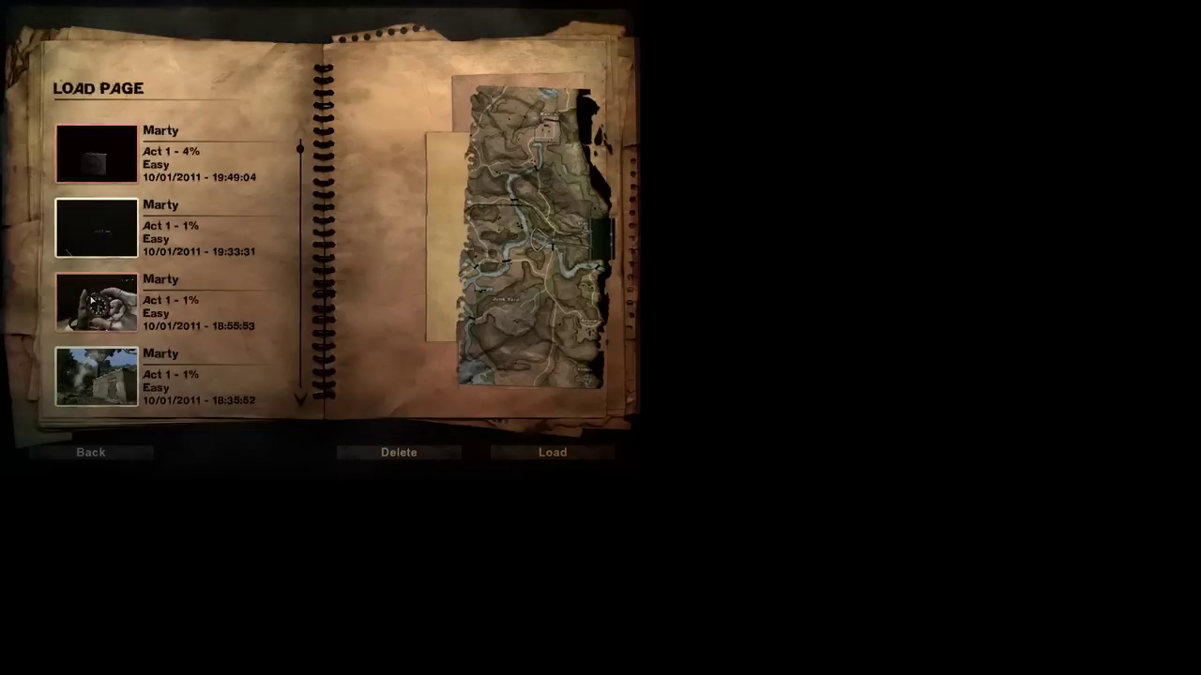
scroll(94, 310, down, 1)
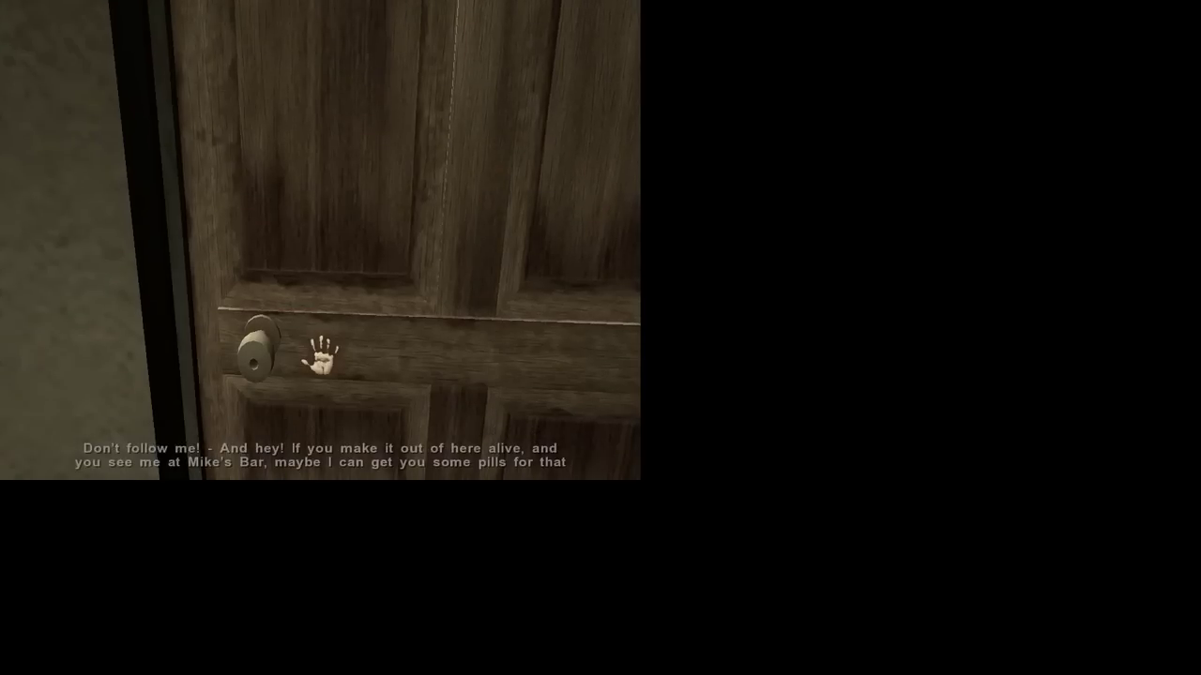
key(f)
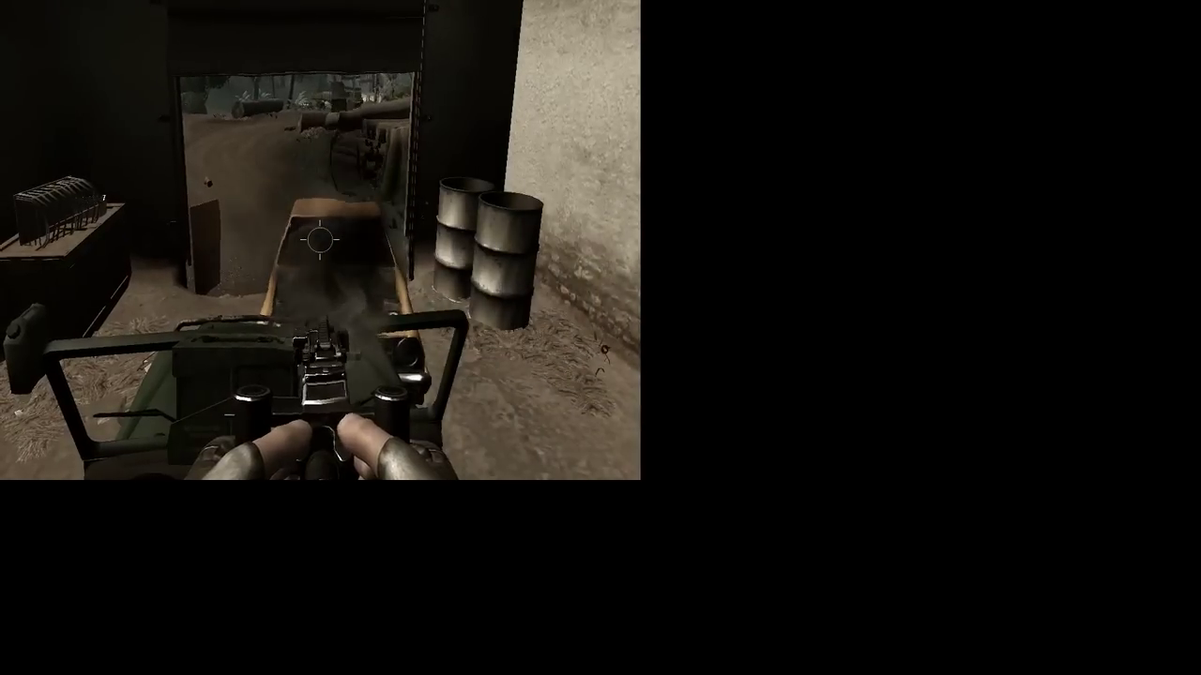
click(320, 240)
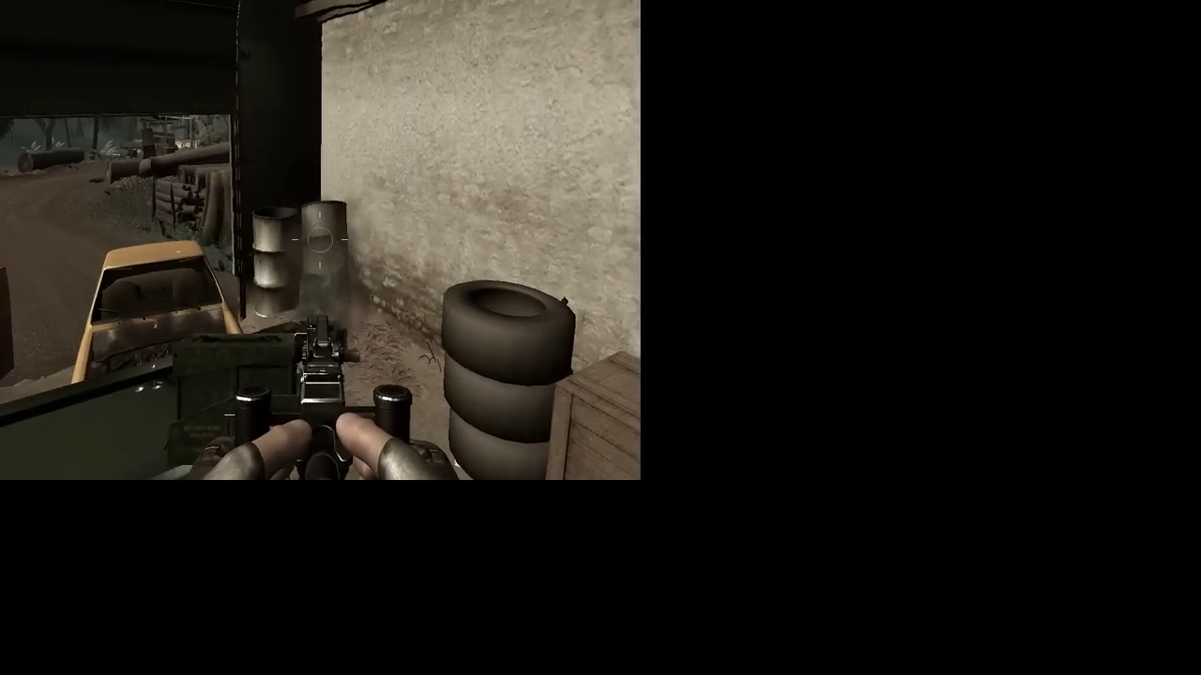
click(320, 240)
click(320, 240)
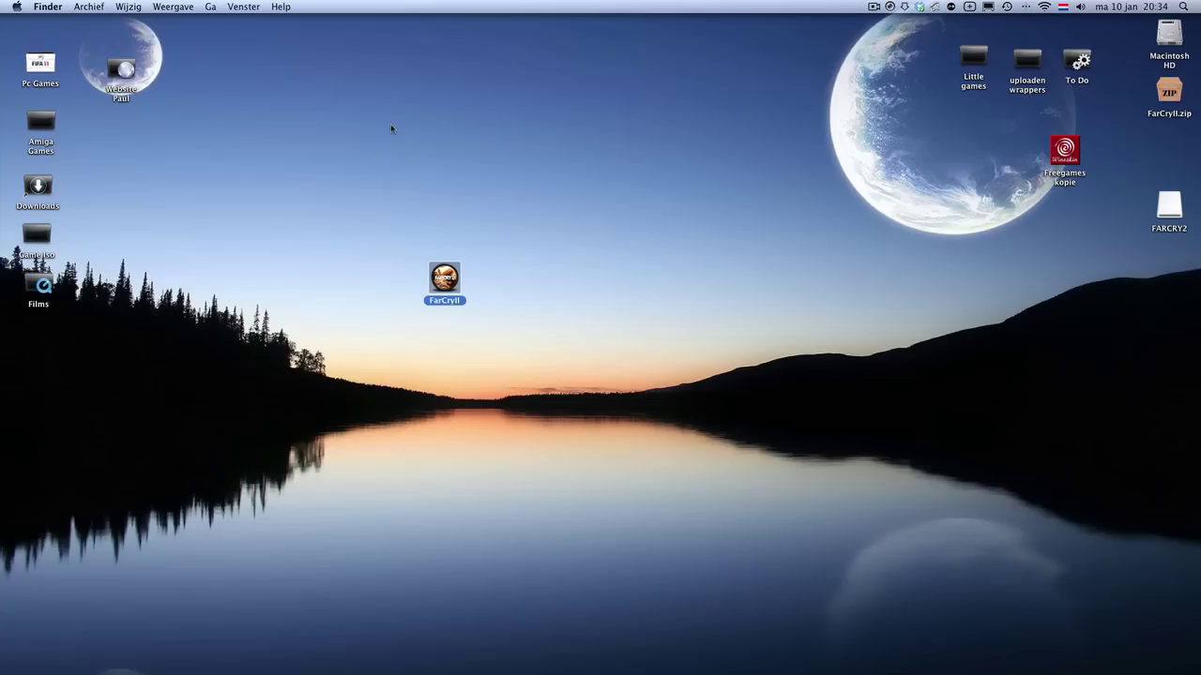
click(823, 279)
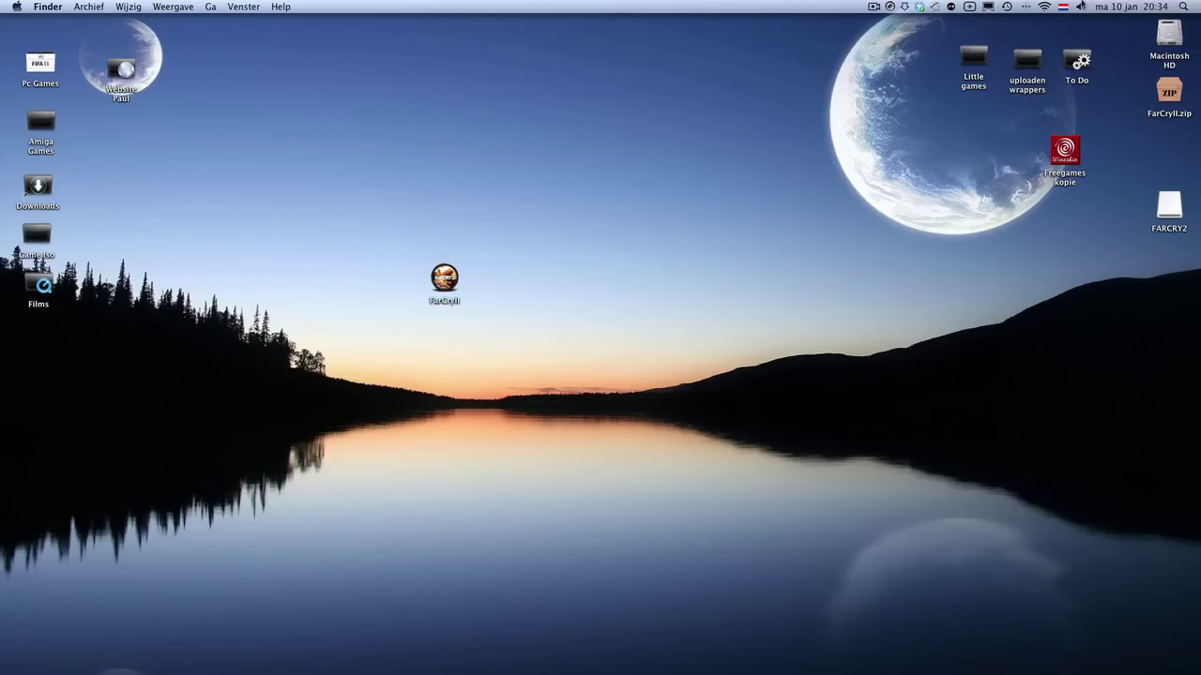
click(875, 8)
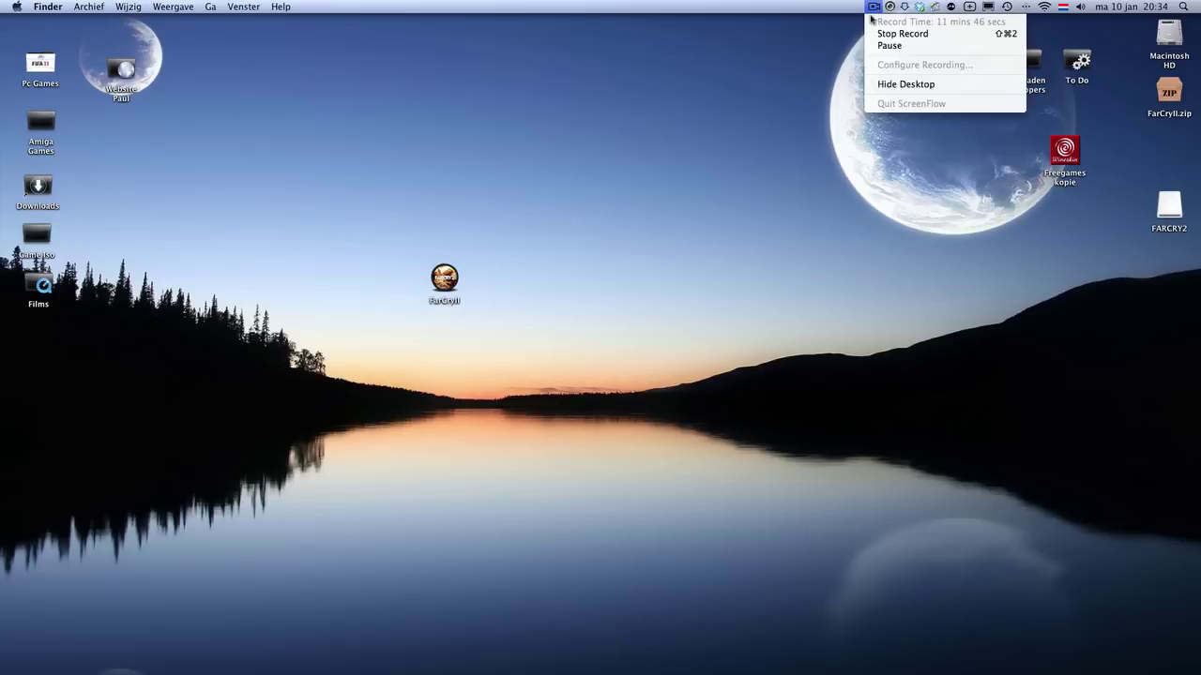
click(645, 234)
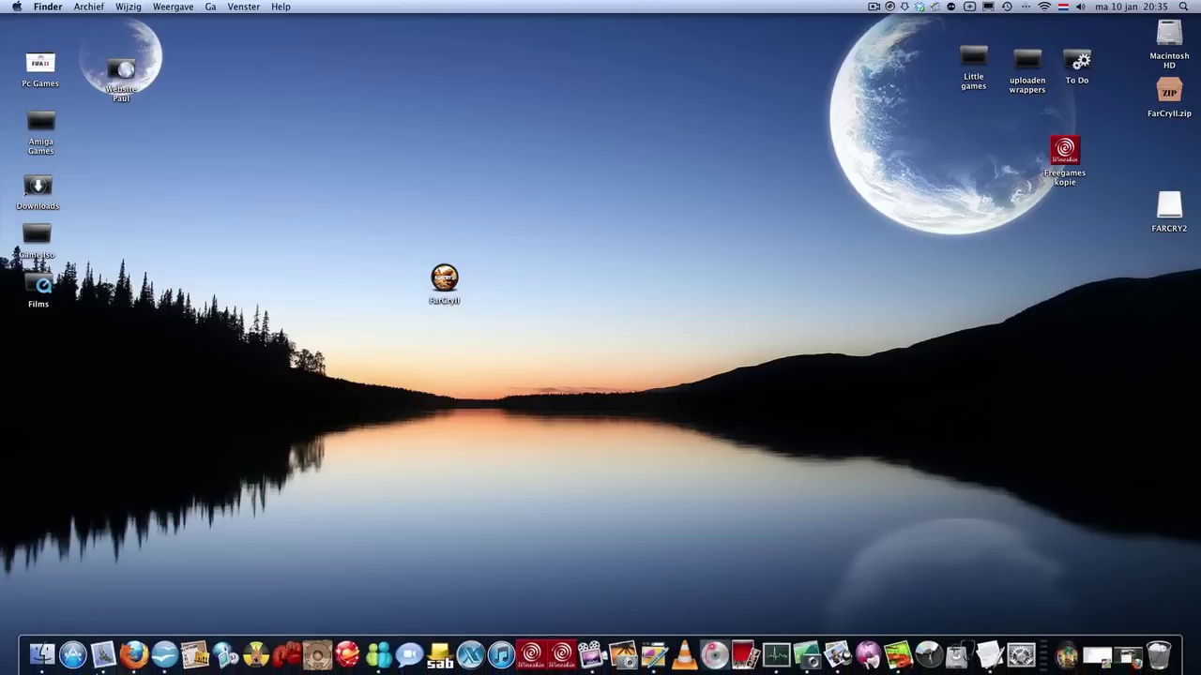
Switch to Firefox, go to the website's home page and read through its Become a V.I.P. Member page.
click(136, 647)
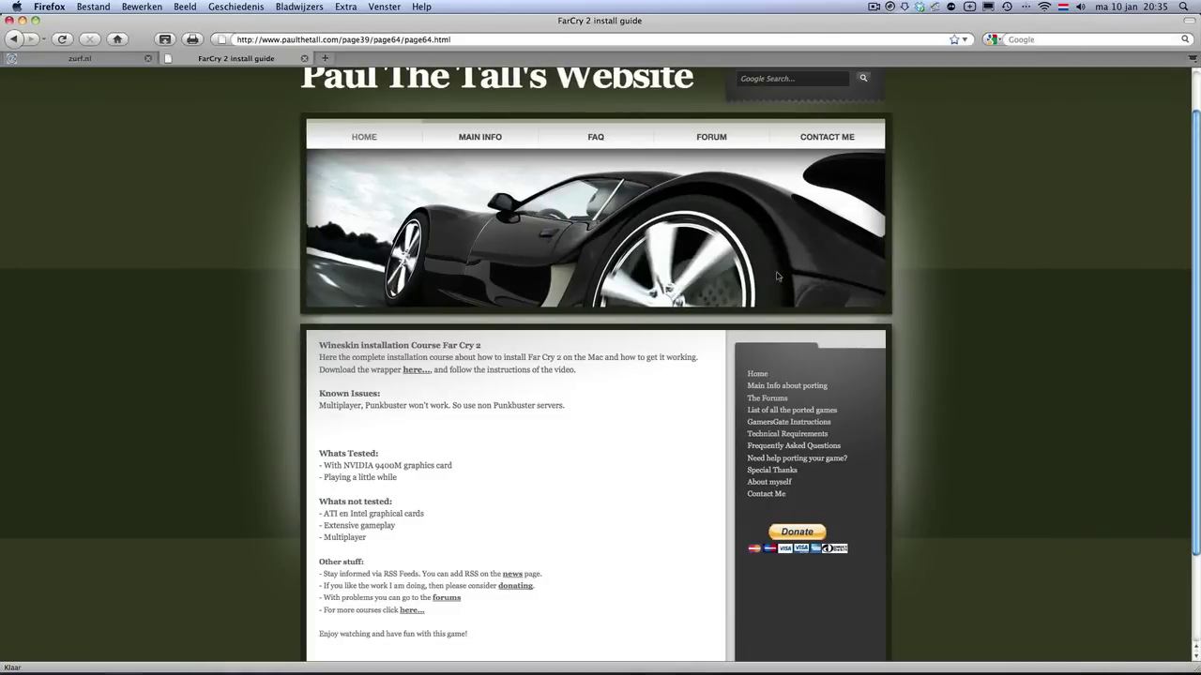
click(356, 141)
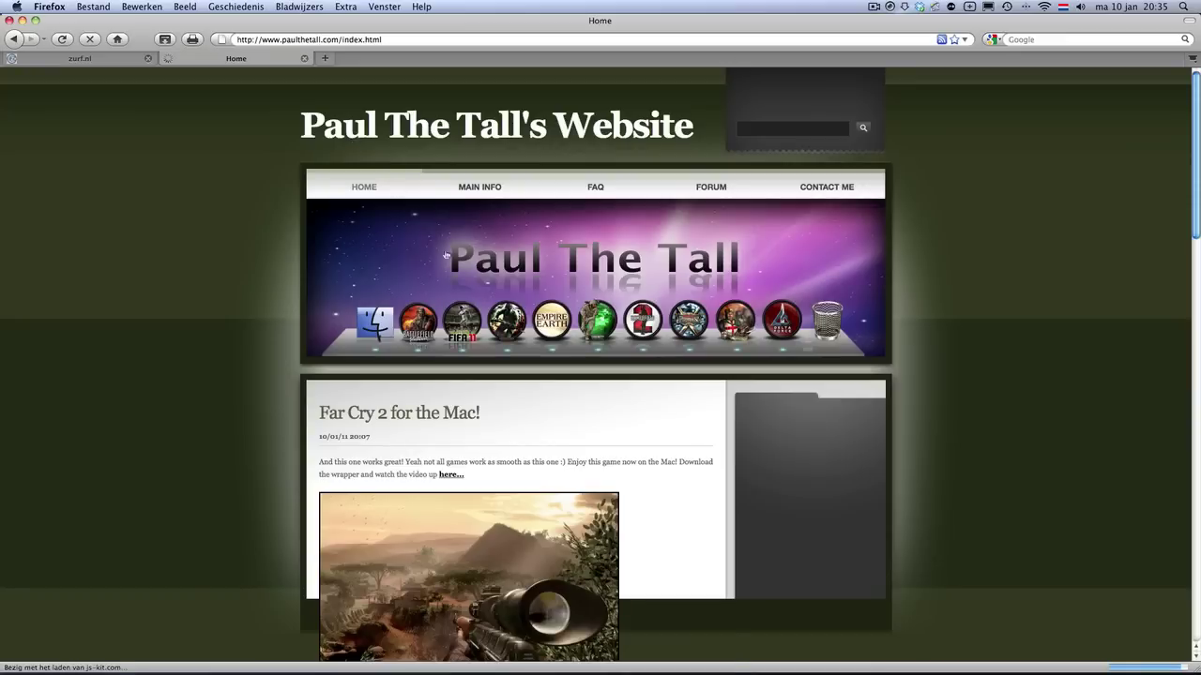
scroll(656, 413, down, 1)
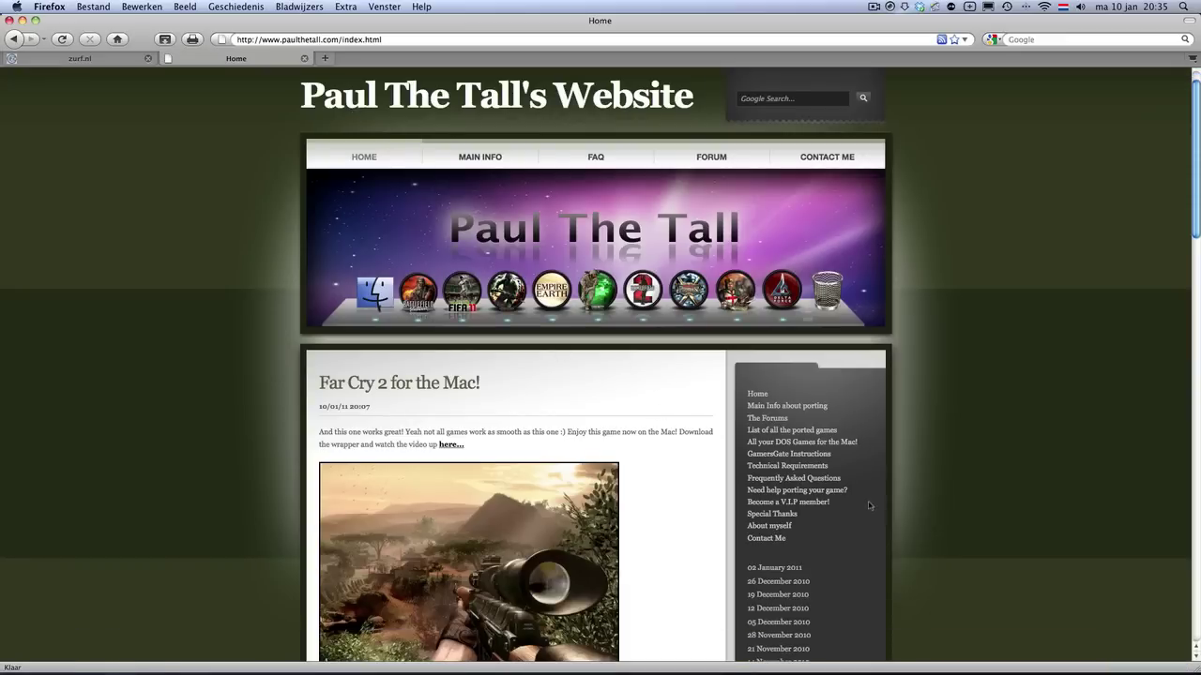
click(801, 506)
scroll(460, 419, down, 3)
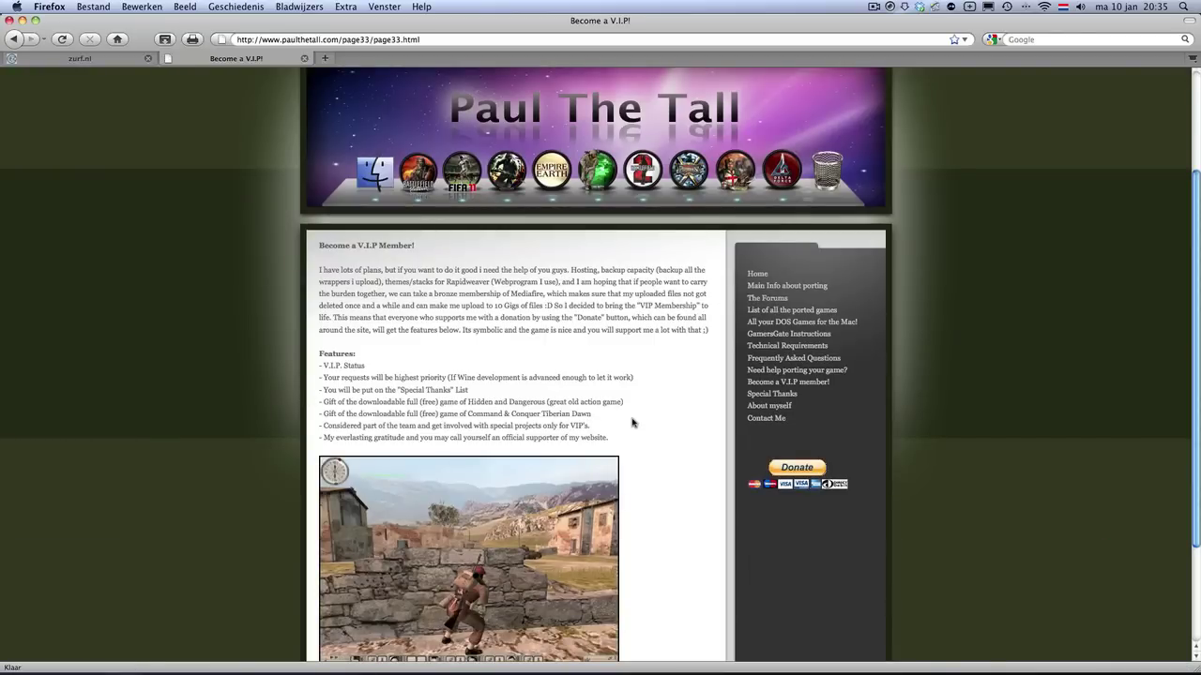
scroll(601, 453, down, 1)
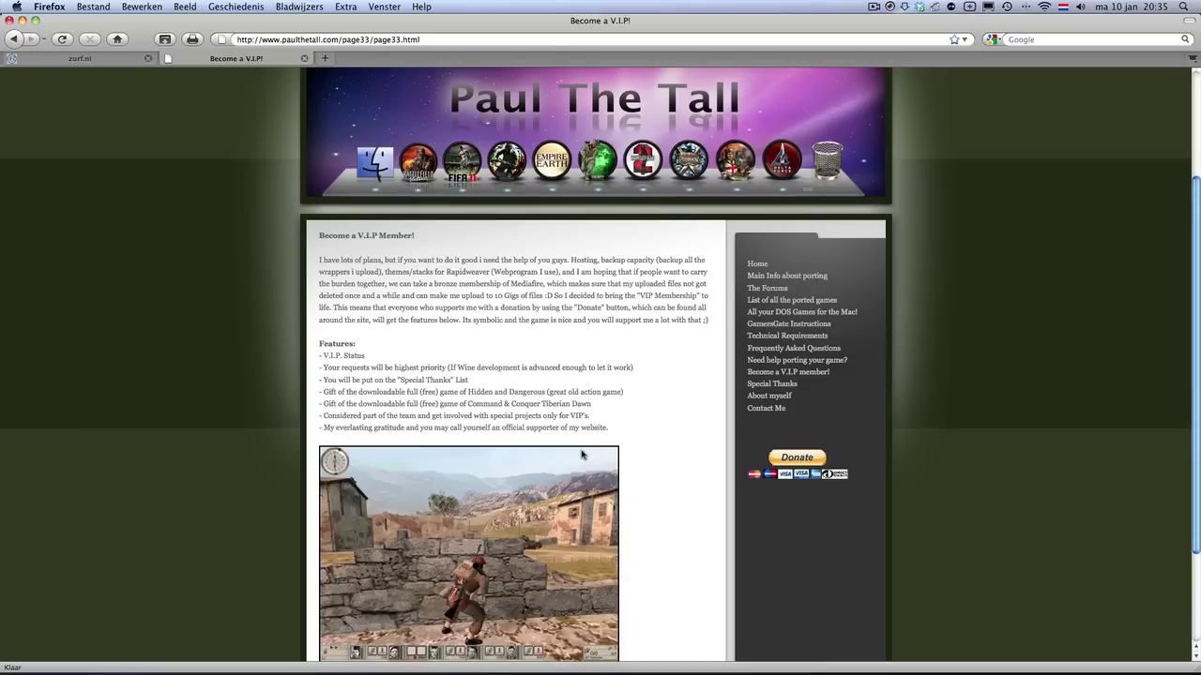
scroll(580, 456, up, 5)
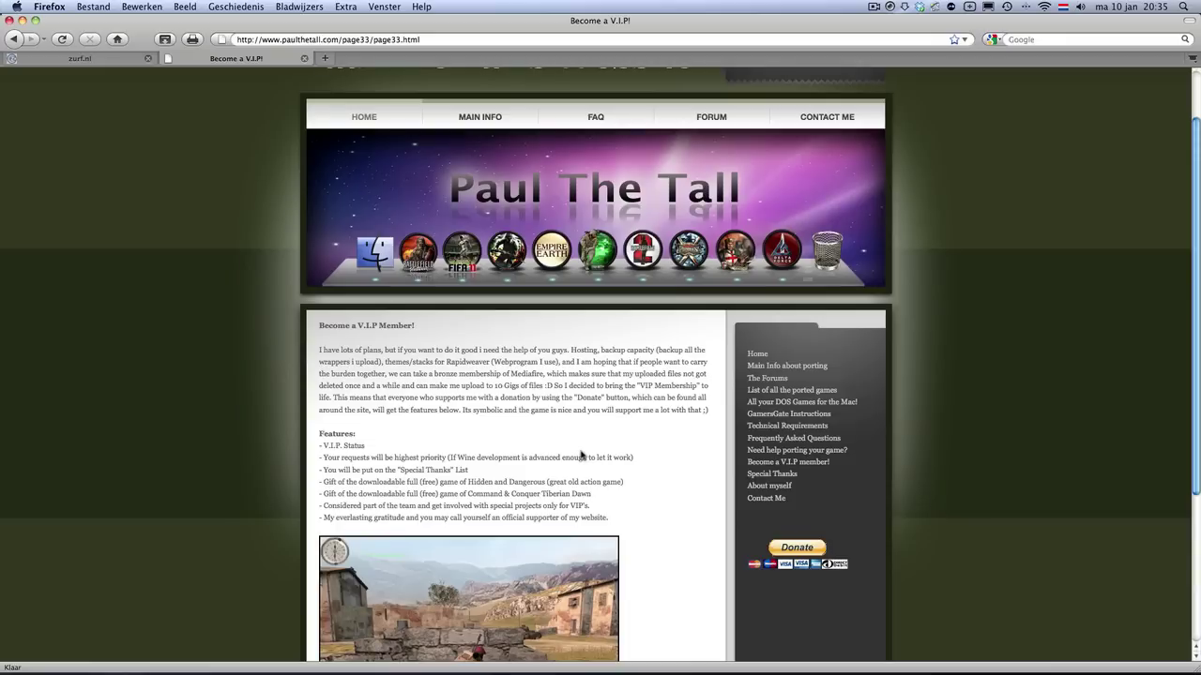
scroll(580, 456, down, 10)
scroll(580, 455, up, 15)
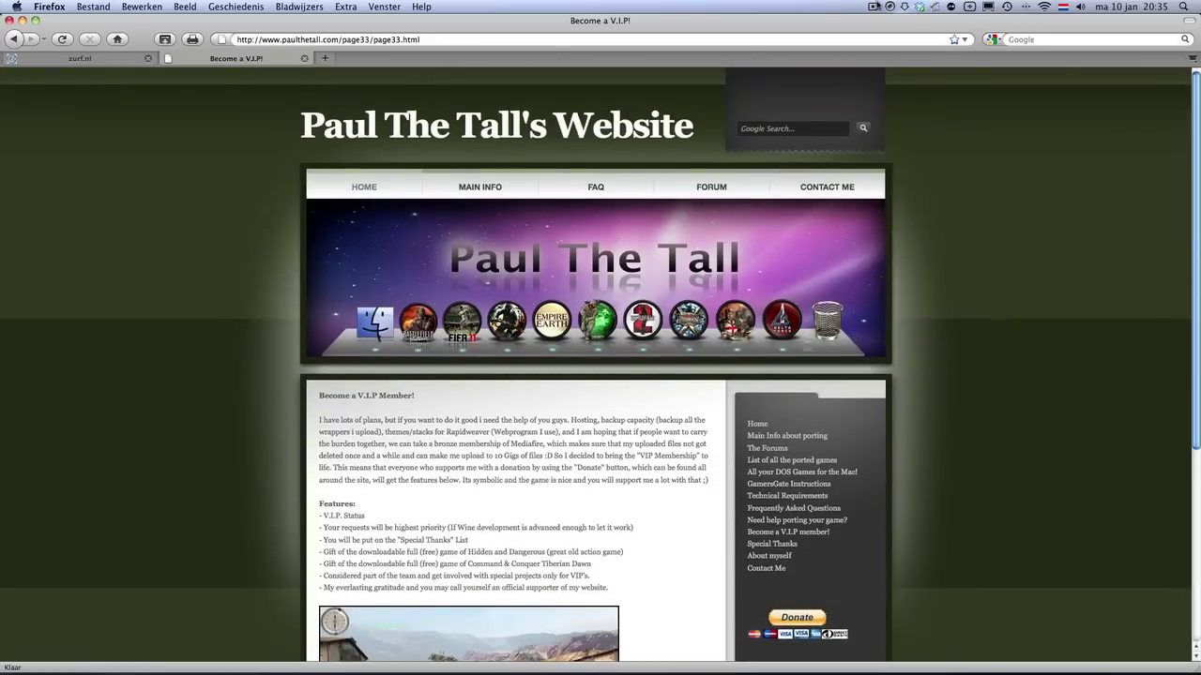
click(874, 6)
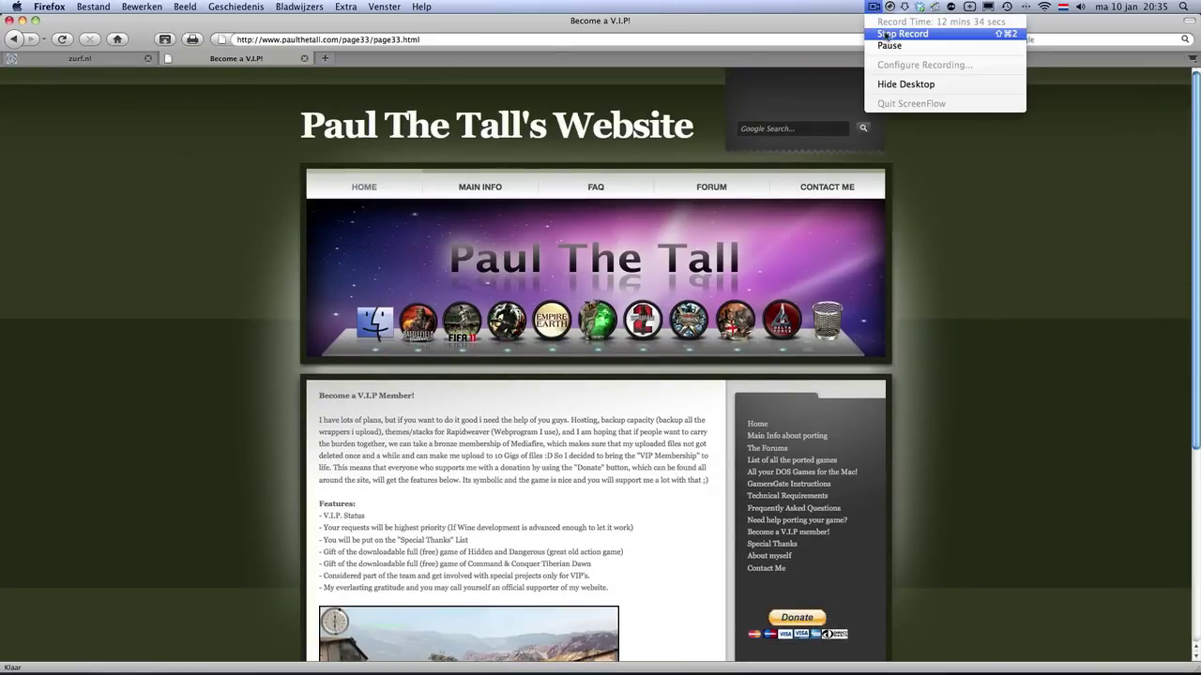